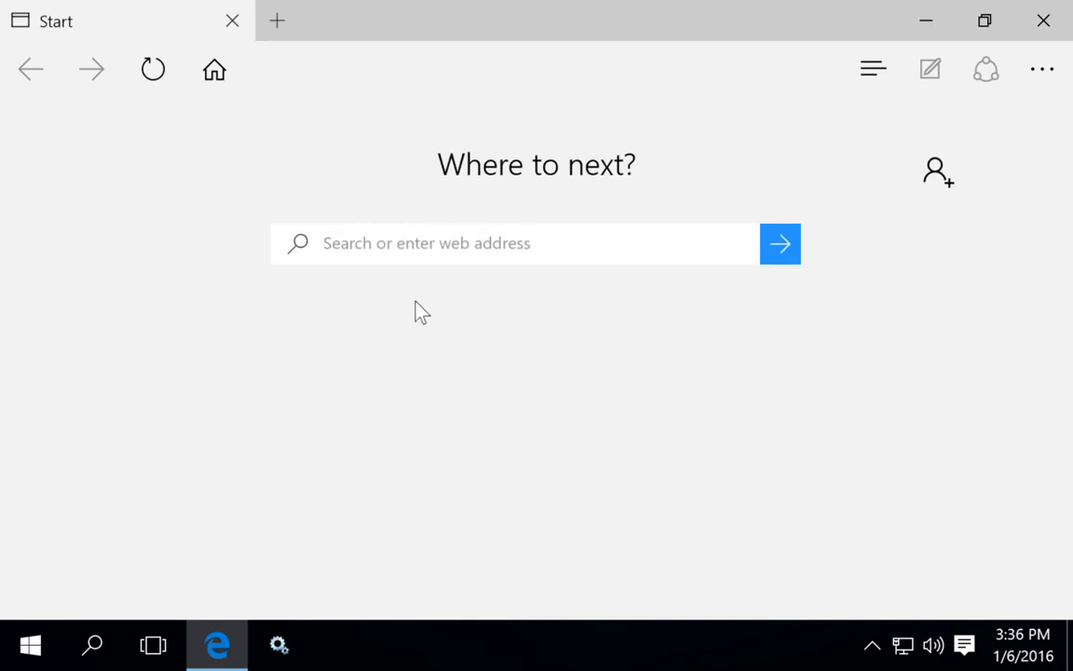
# - Search Google for 'tomcat download' from the Edge start page
pyautogui.write('tomca')
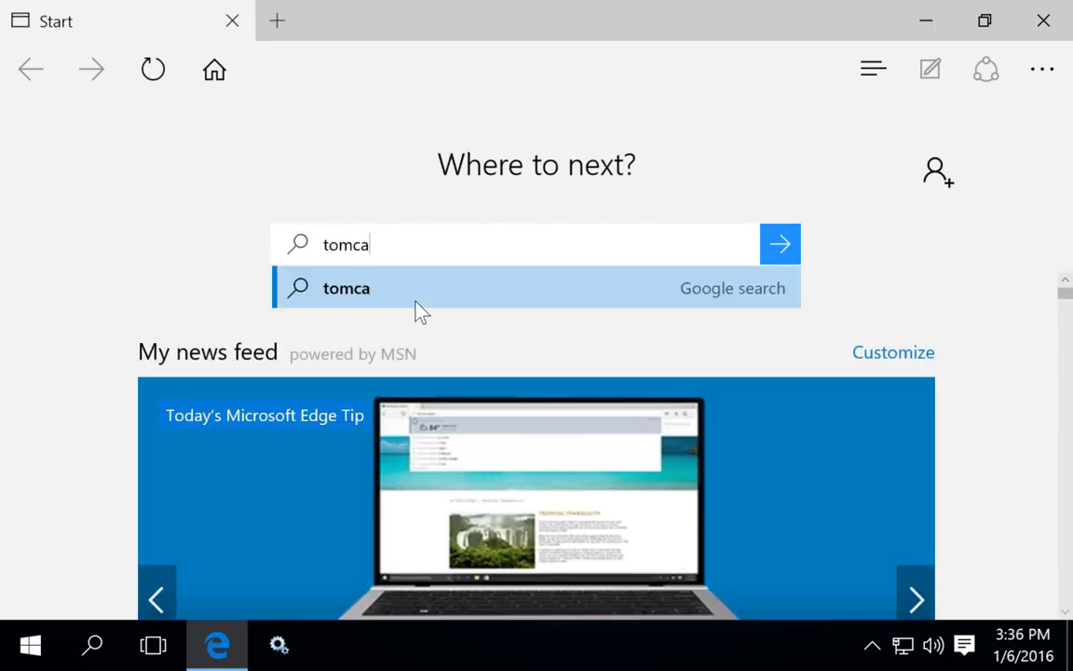
pyautogui.write('t downlo')
pyautogui.press('Return')
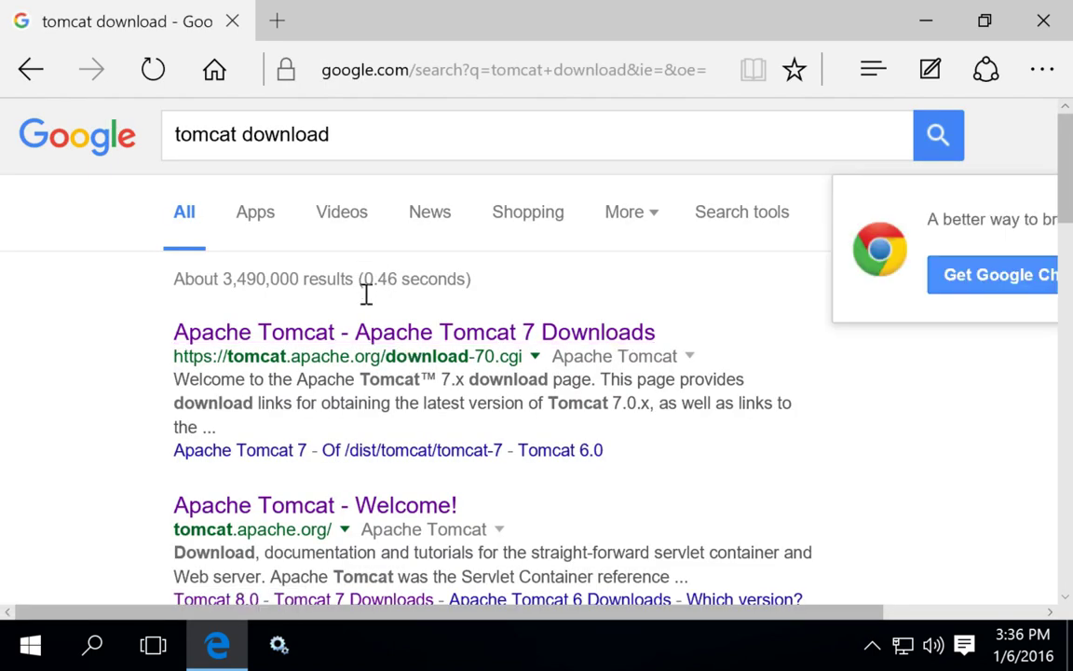
# - Open the Apache Tomcat Welcome site and go to the Tomcat 8.0 downloads page for version 8.0.30
pyautogui.click(284, 511)
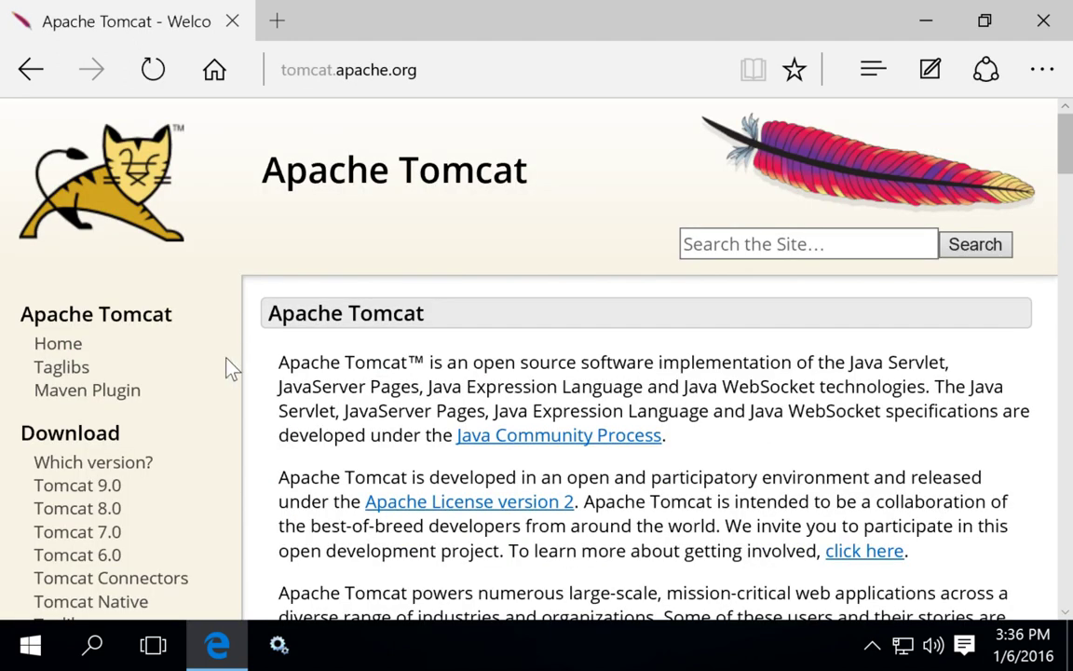
pyautogui.scroll(-1, 230, 365)
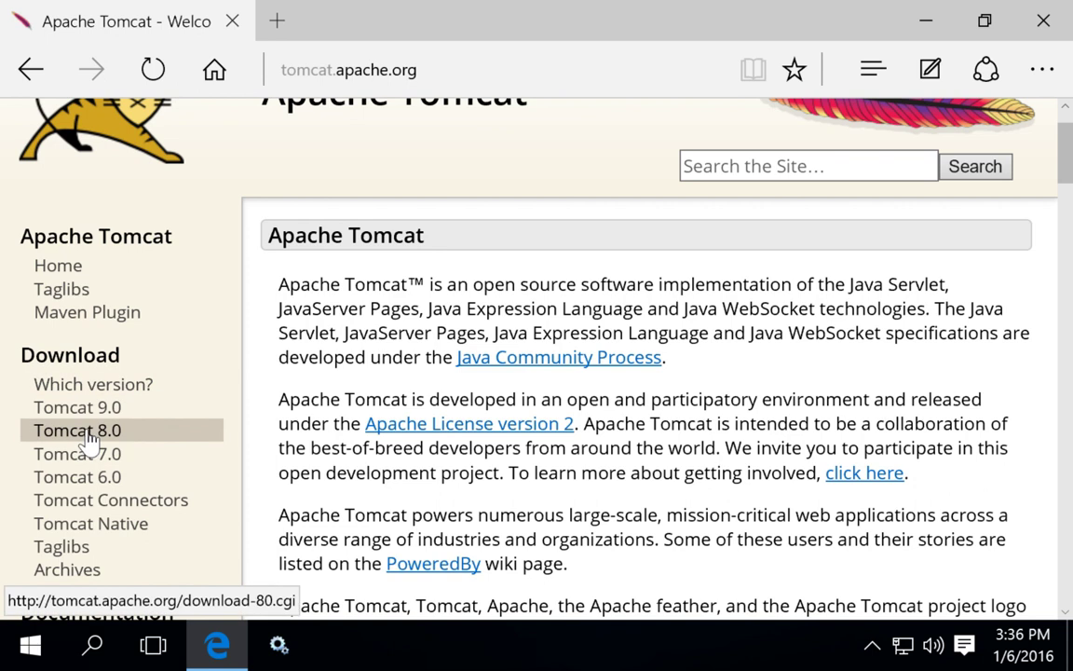
pyautogui.click(84, 430)
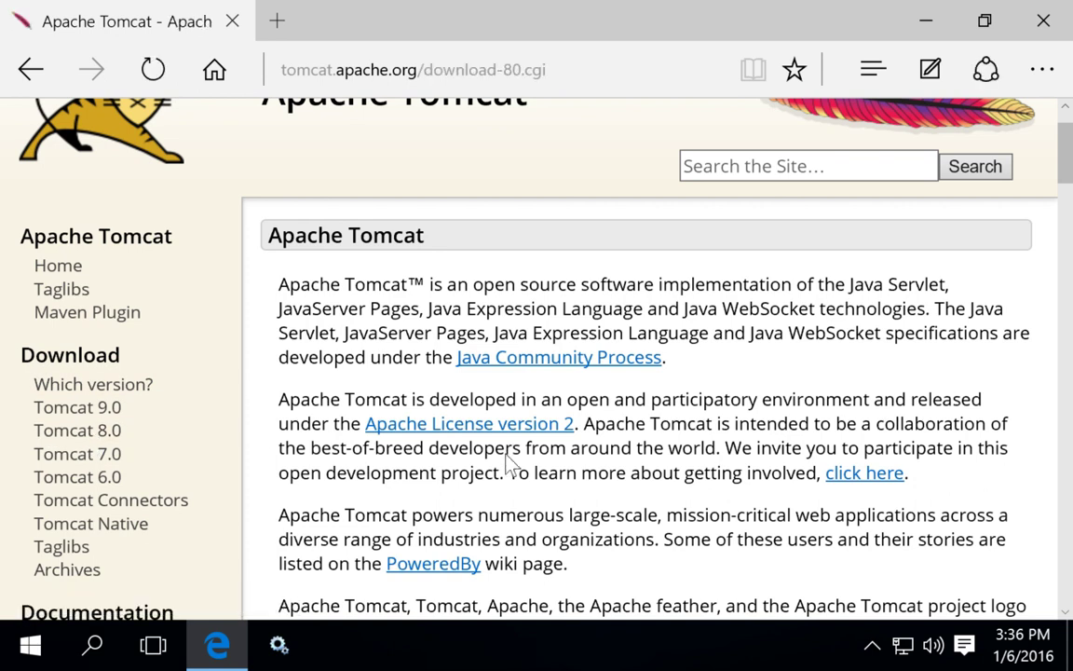
pyautogui.scroll(-3, 510, 463)
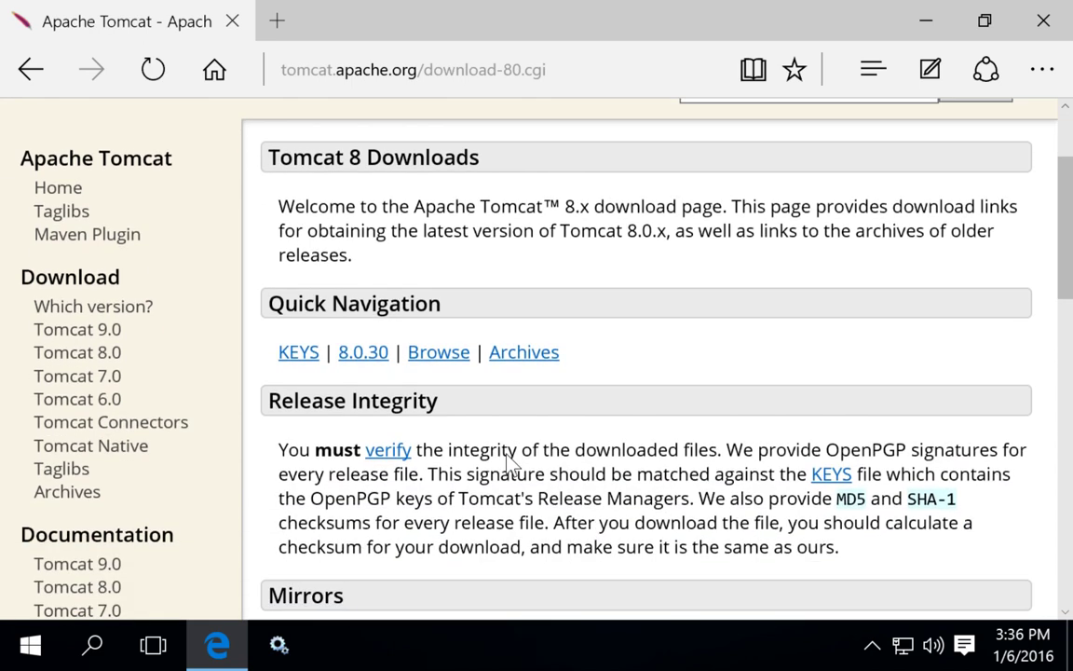
pyautogui.scroll(-4, 510, 463)
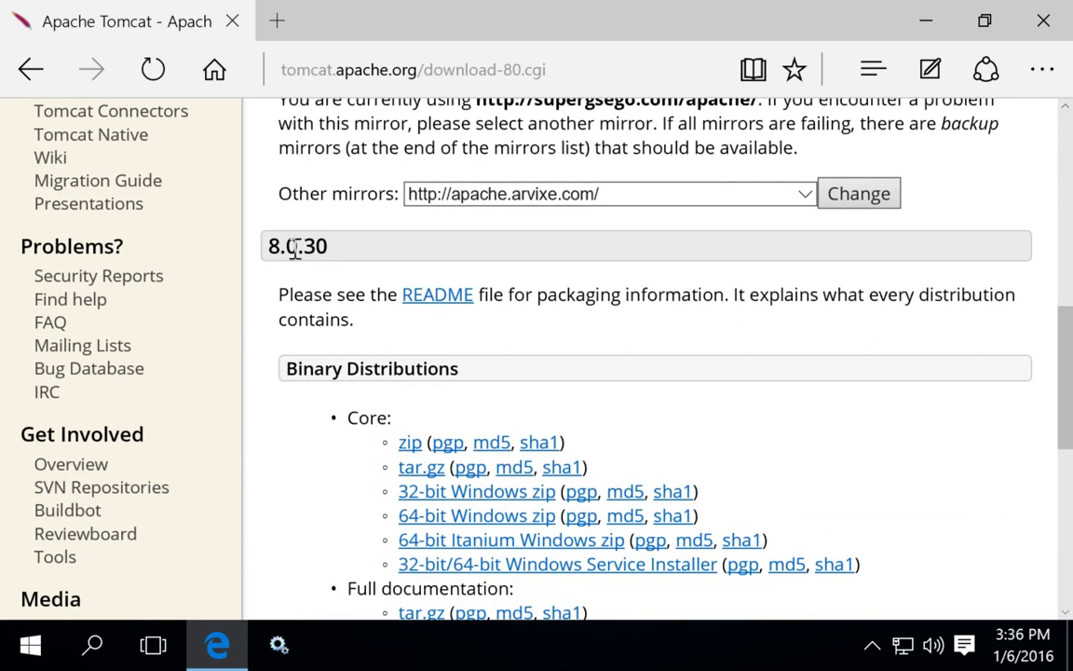
pyautogui.doubleClick(317, 246)
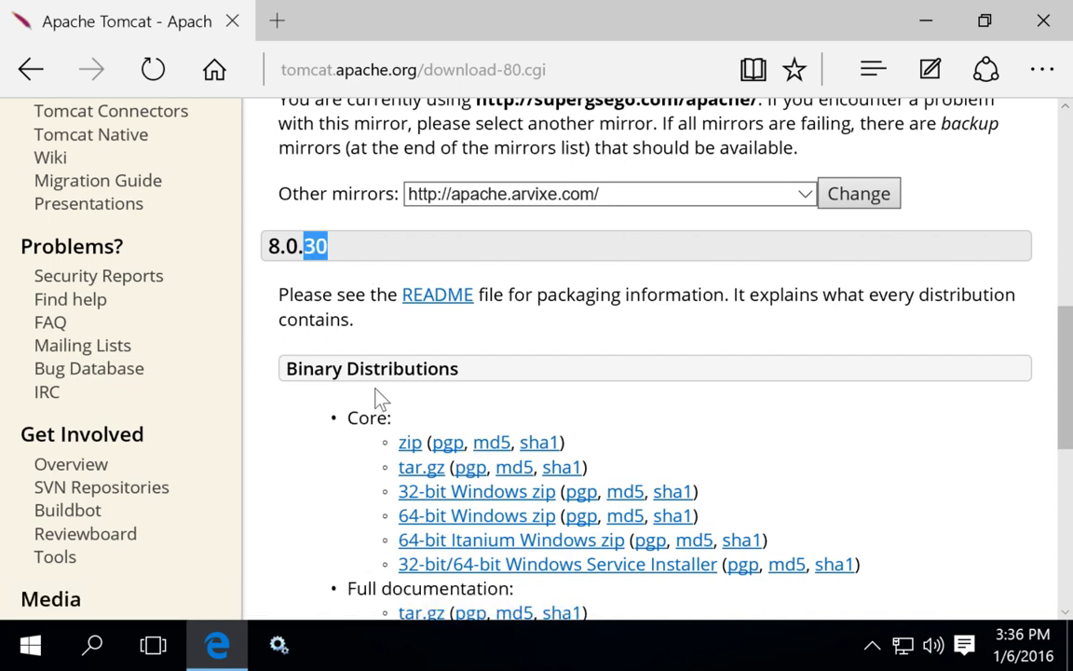
pyautogui.click(324, 308)
# - View the Tomcat 9.0 documentation, then return to the Tomcat 8 downloads page
pyautogui.scroll(3, 323, 309)
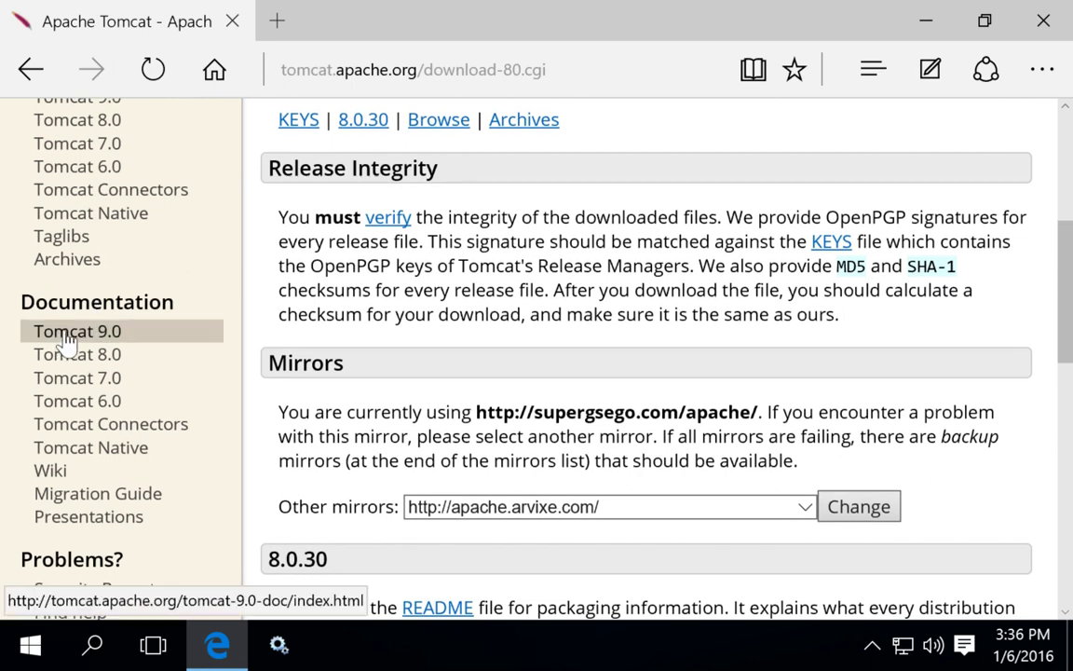
pyautogui.click(65, 335)
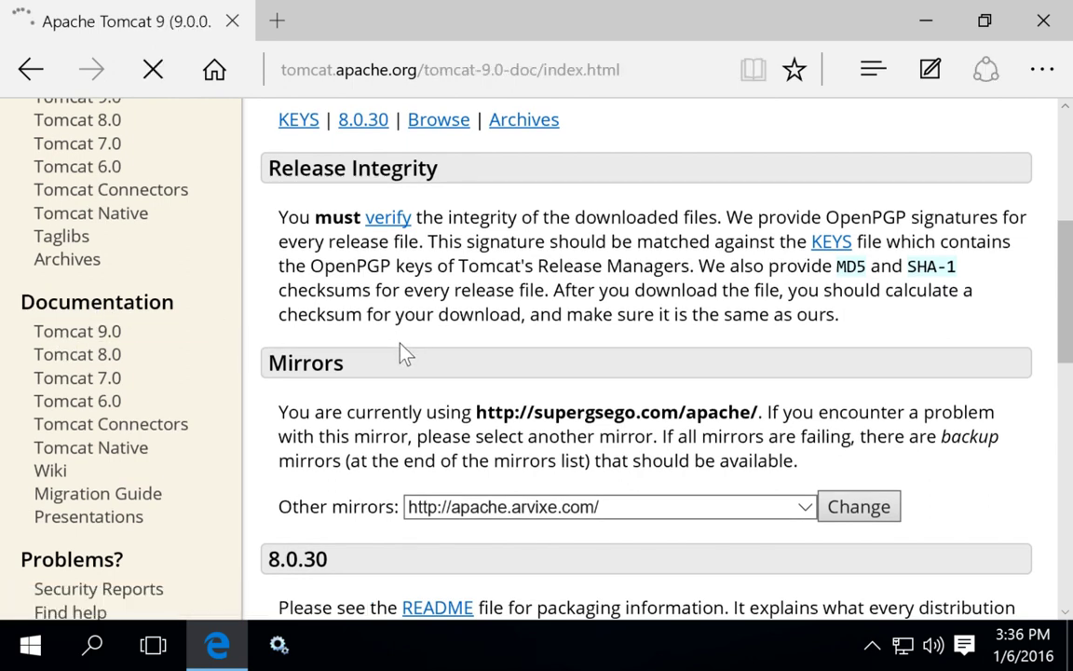
pyautogui.scroll(-5, 403, 349)
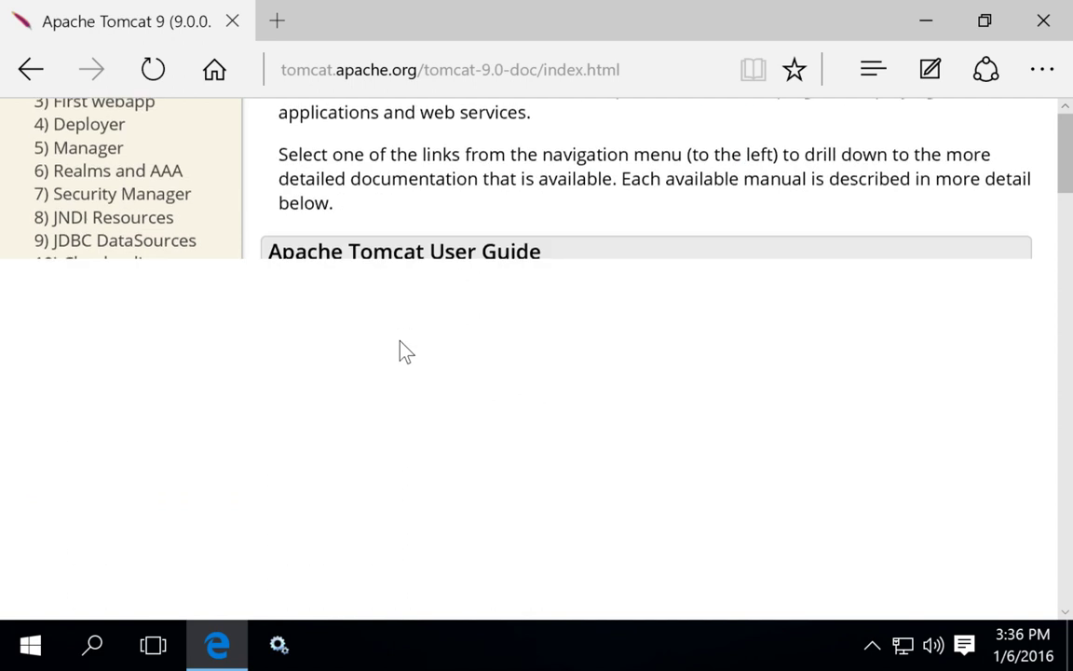
pyautogui.scroll(7, 404, 349)
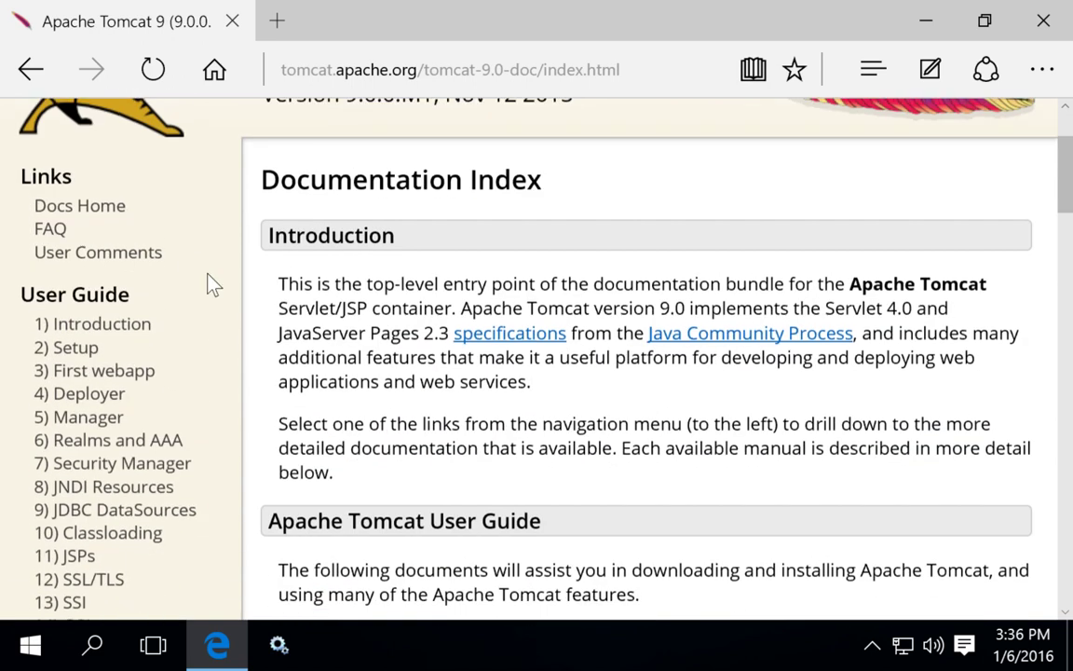
pyautogui.click(9, 64)
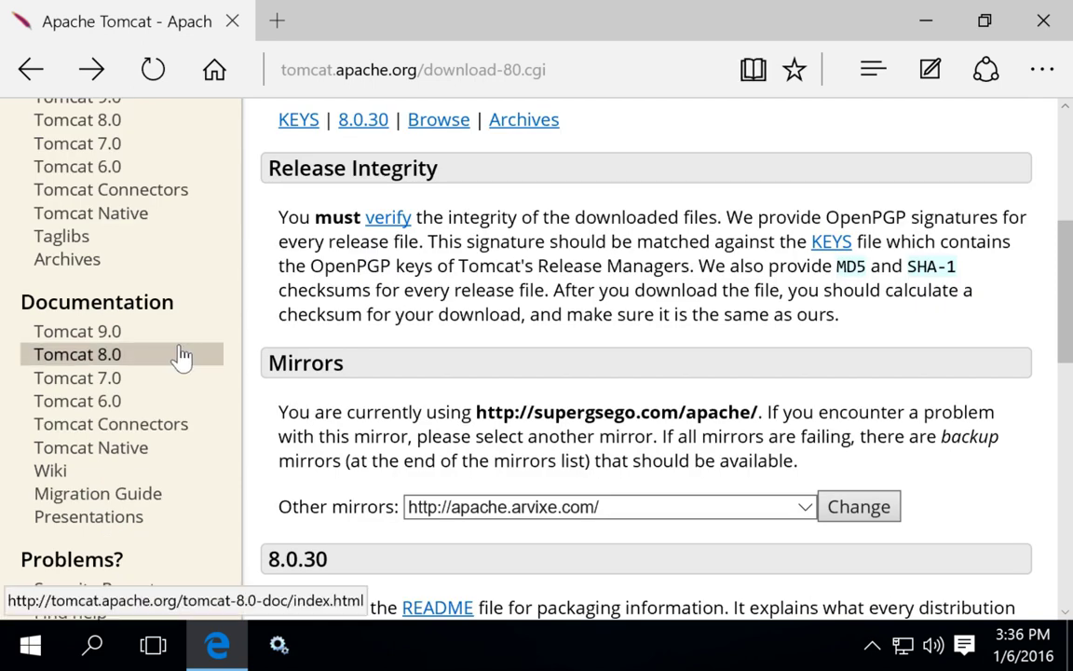
# - Open the Tomcat 9.0 downloads page and look over its 9.0.0.M1 listing
pyautogui.scroll(1, 119, 224)
pyautogui.scroll(1, 116, 217)
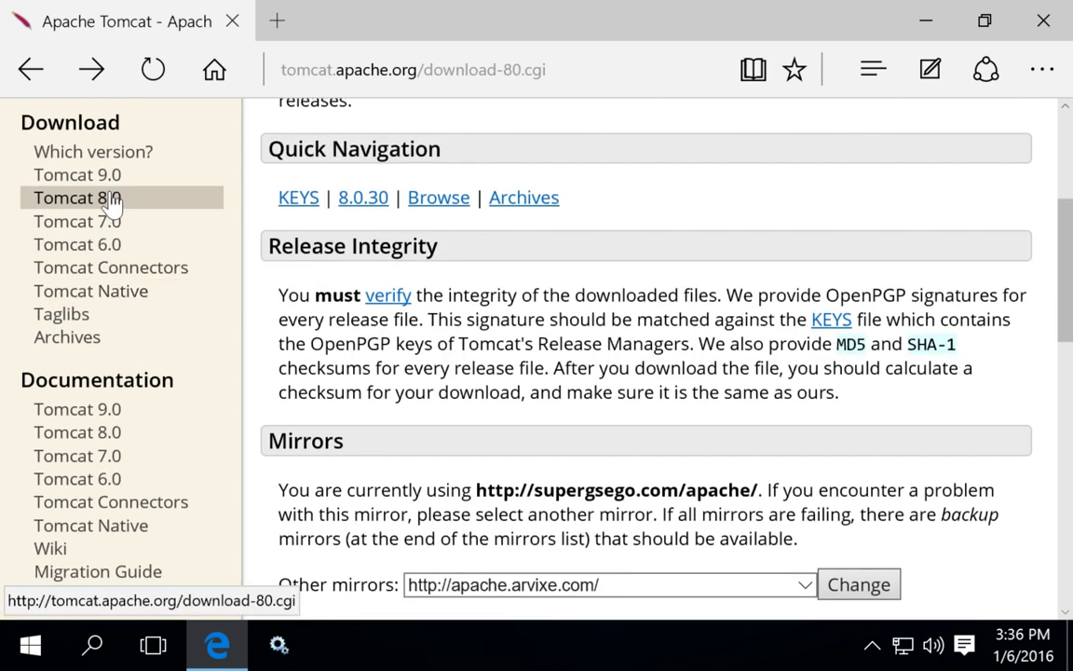
pyautogui.click(104, 175)
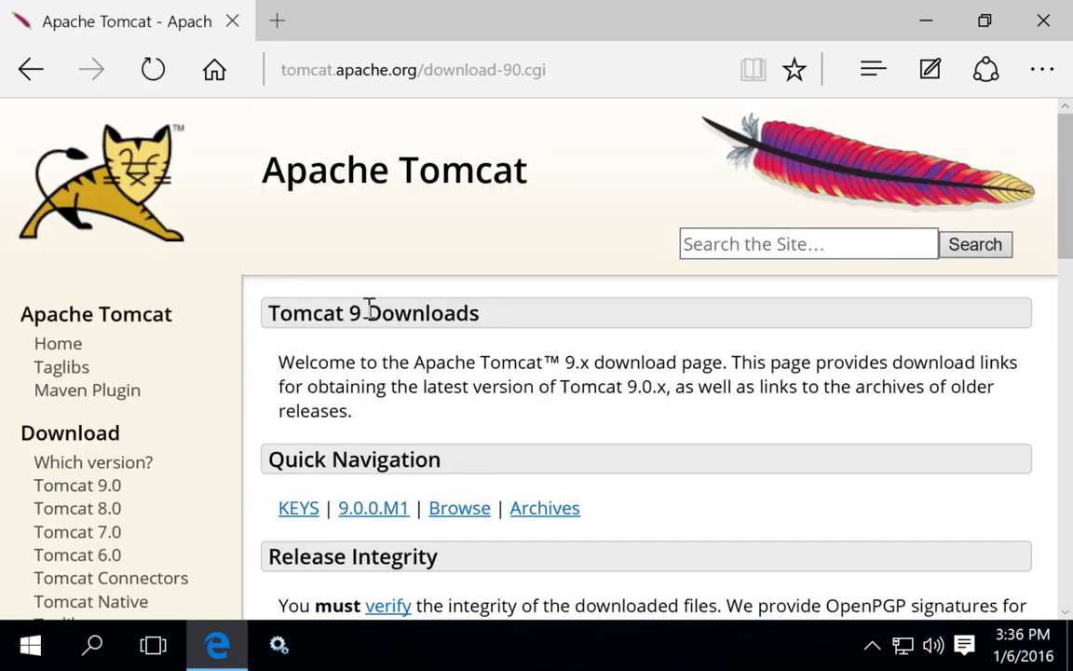
pyautogui.scroll(-2, 372, 310)
pyautogui.scroll(-4, 370, 310)
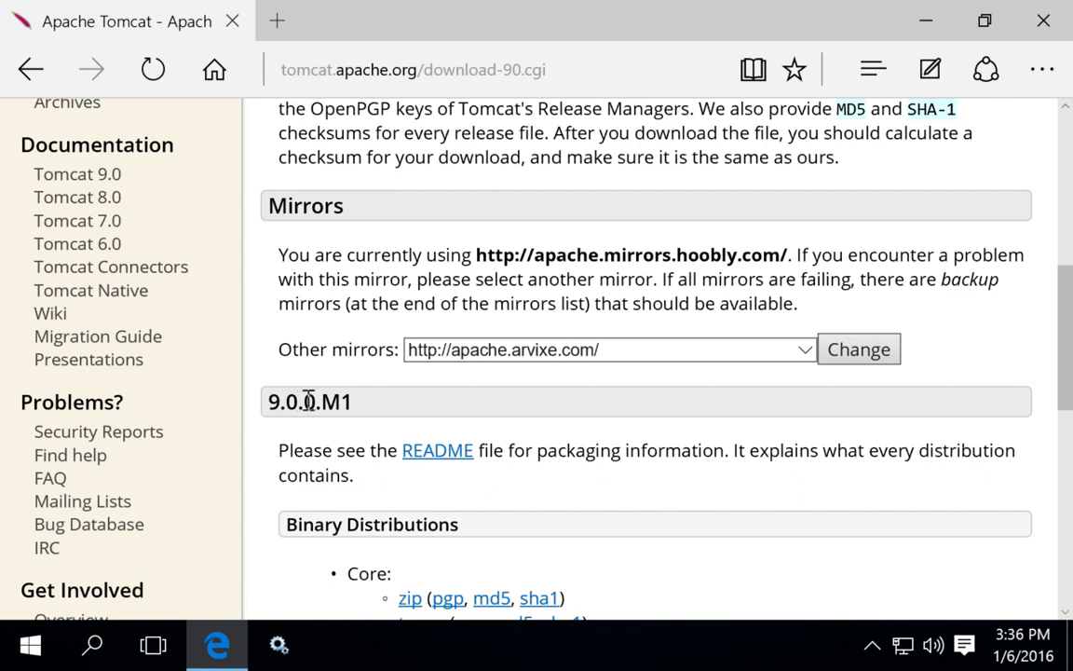
pyautogui.scroll(-1, 328, 401)
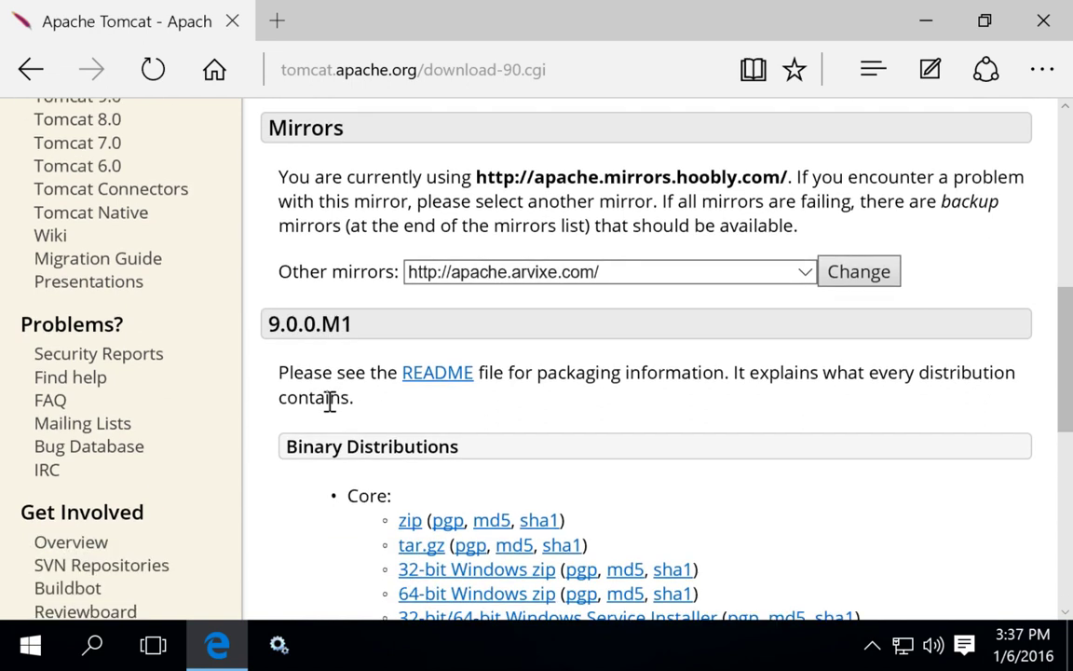
pyautogui.scroll(2, 329, 402)
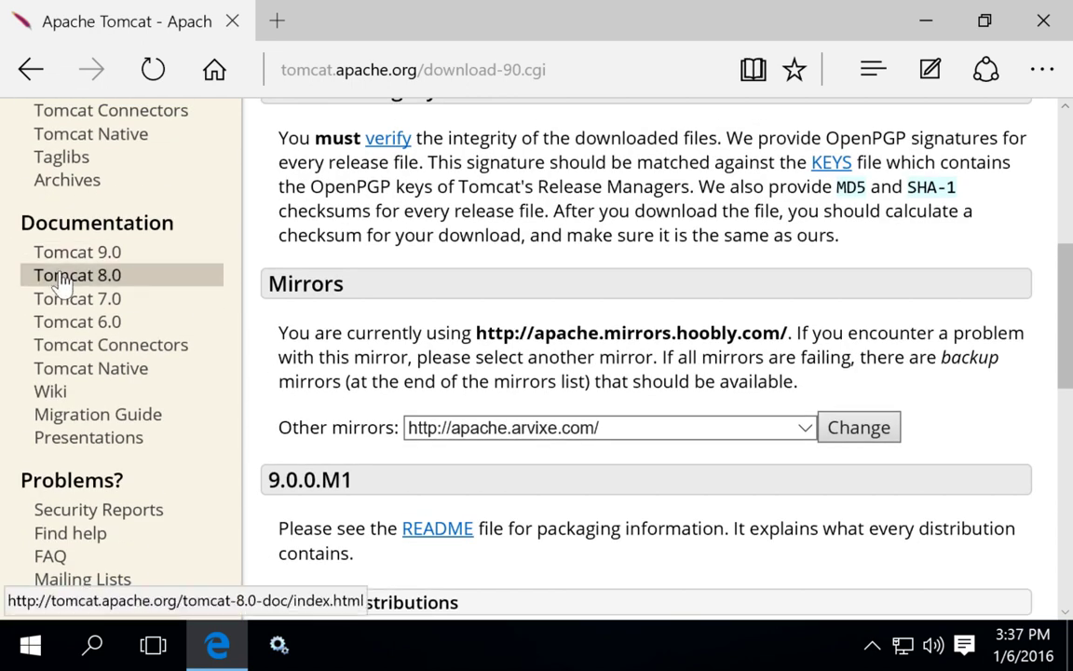
# - Check the Tomcat 8.0 documentation and go back to the Tomcat 9 downloads page
pyautogui.click(61, 278)
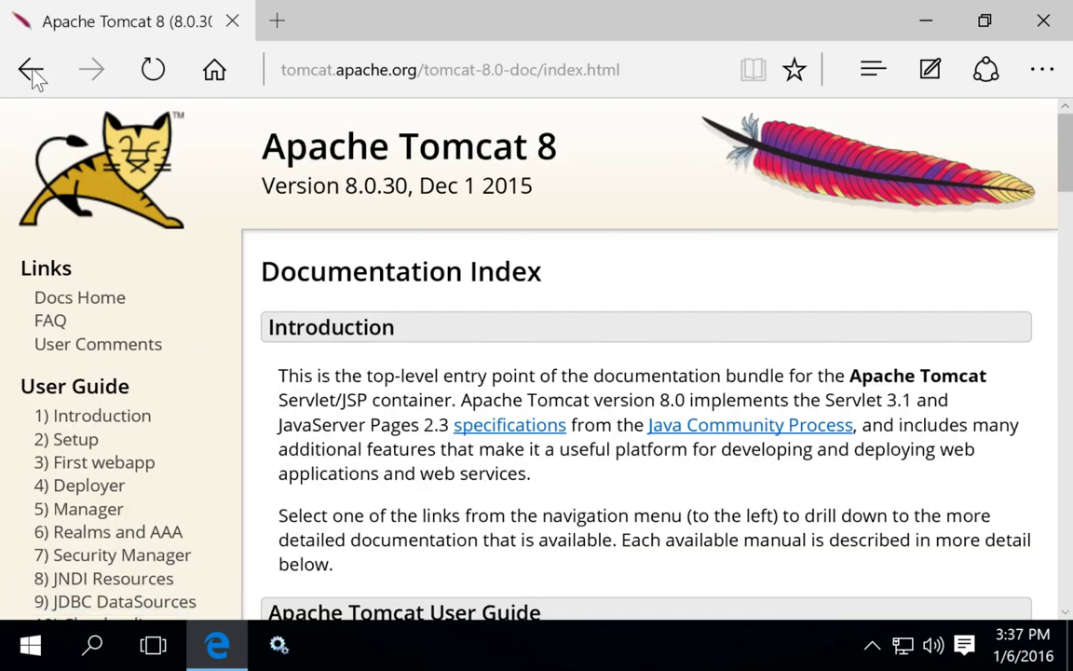
pyautogui.click(30, 71)
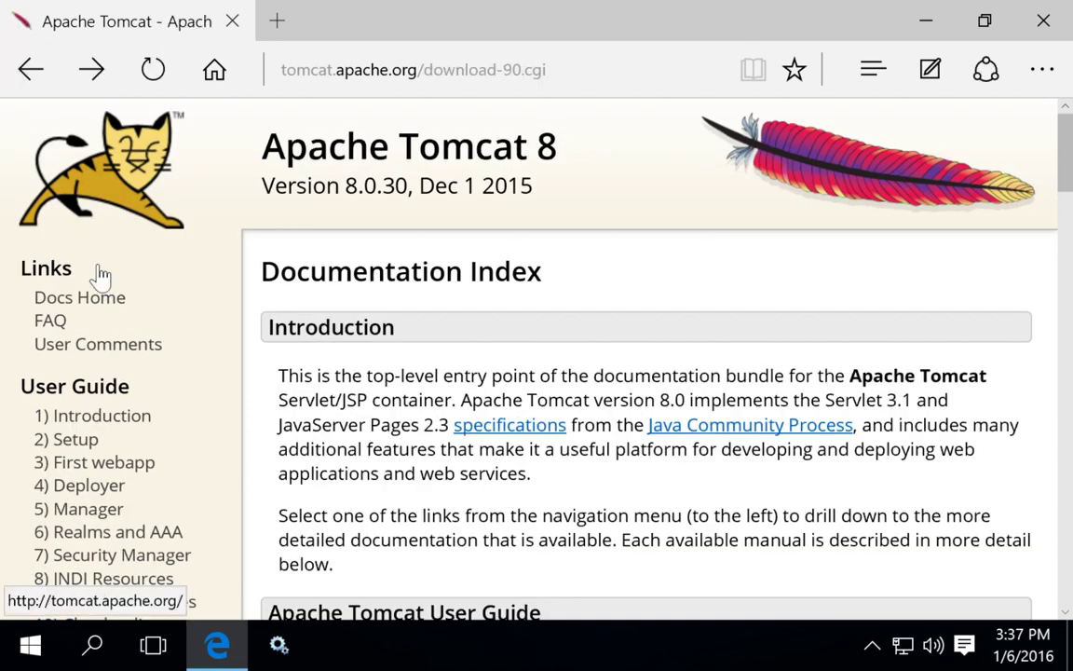
pyautogui.scroll(3, 86, 268)
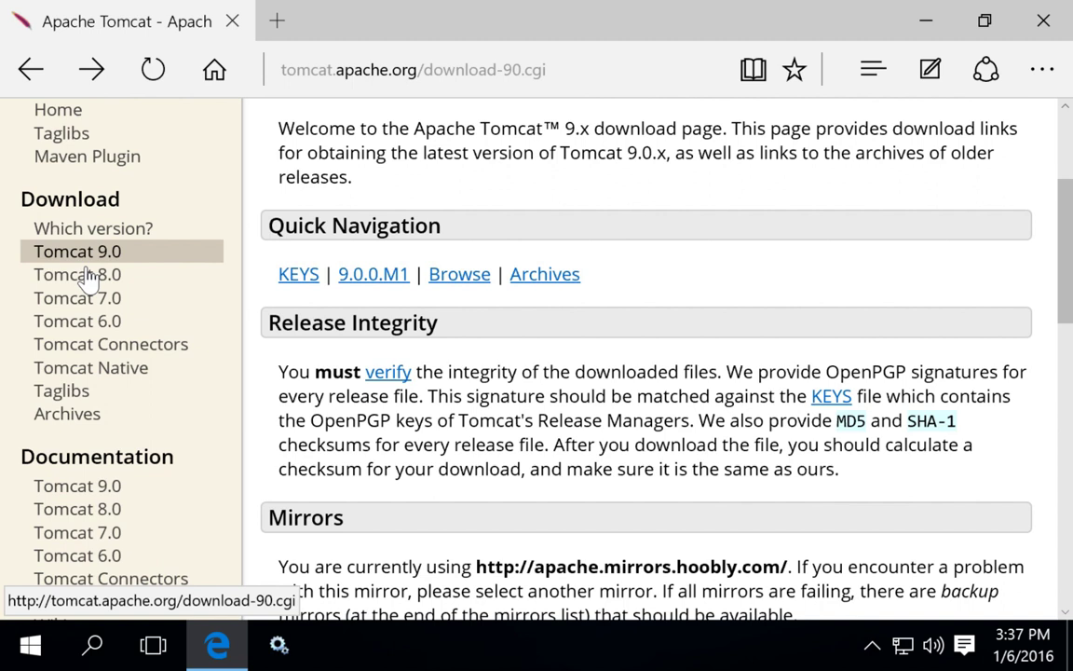
# - Reopen the Tomcat 8.0 downloads page and scroll to the 8.0.30 Binary Distributions list
pyautogui.click(86, 276)
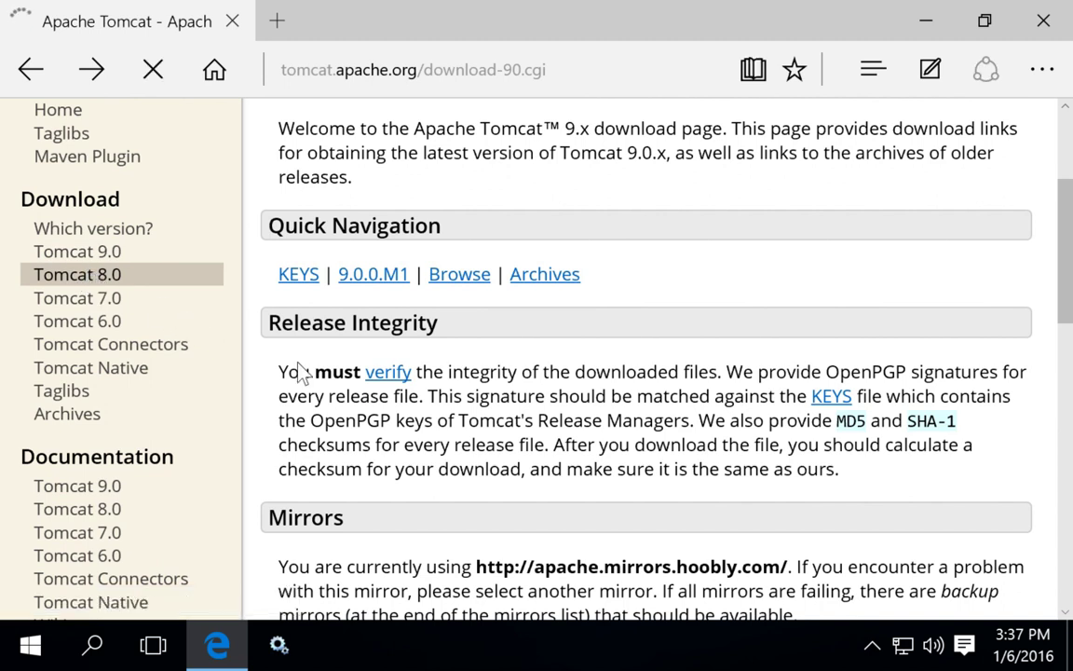
pyautogui.scroll(-5, 432, 397)
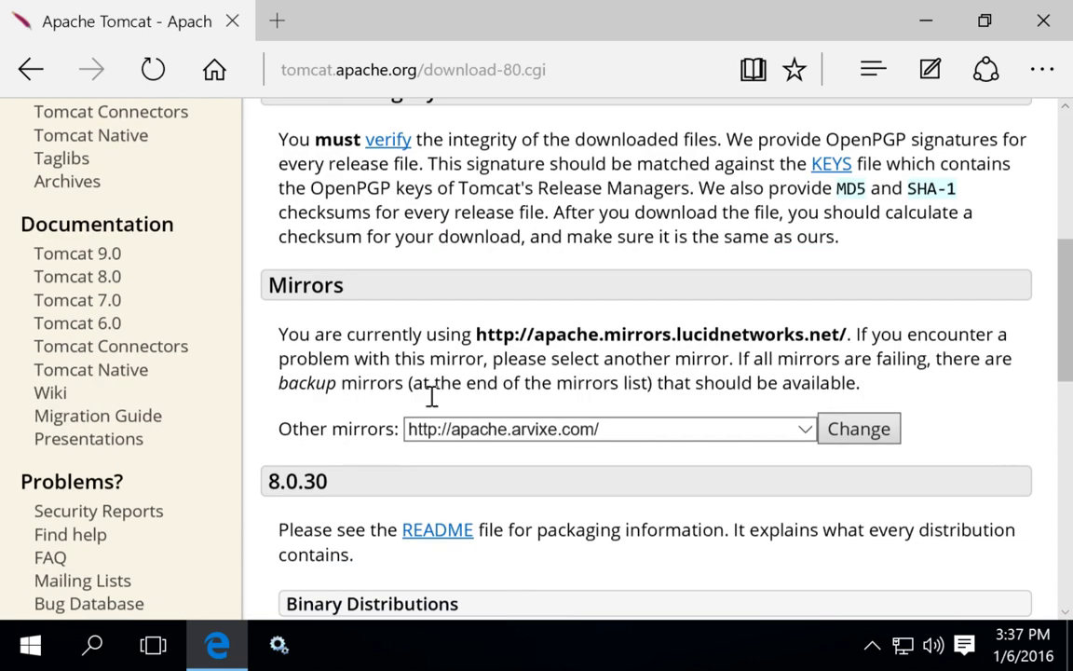
pyautogui.scroll(-4, 432, 396)
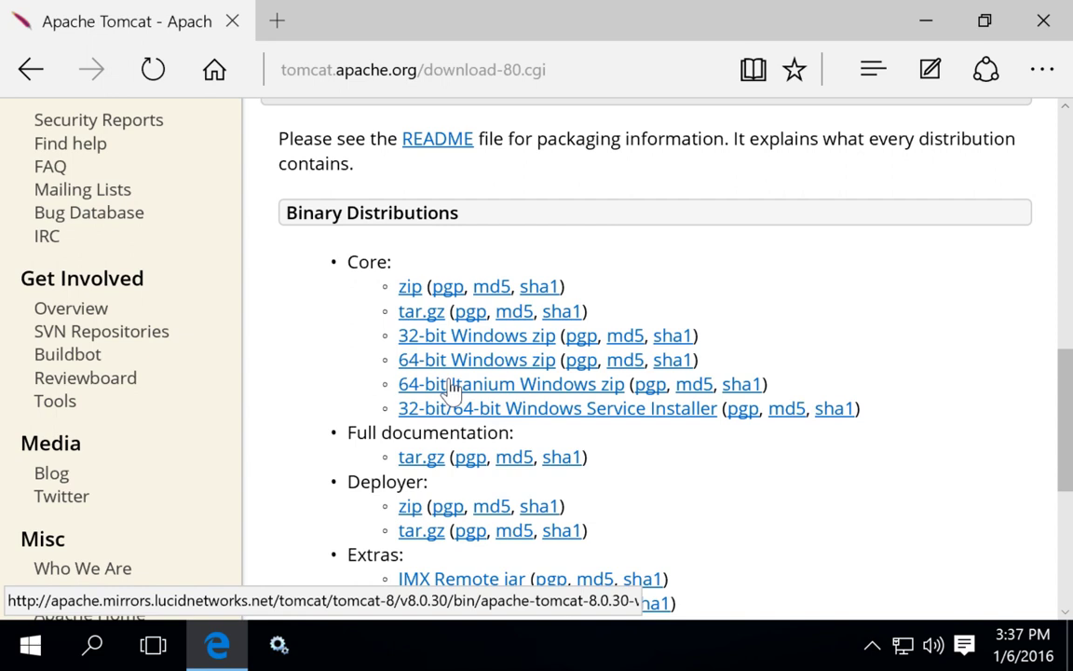
# - Download apache-tomcat-8.0.30.exe from the 32-bit/64-bit Windows Service Installer link
pyautogui.click(527, 417)
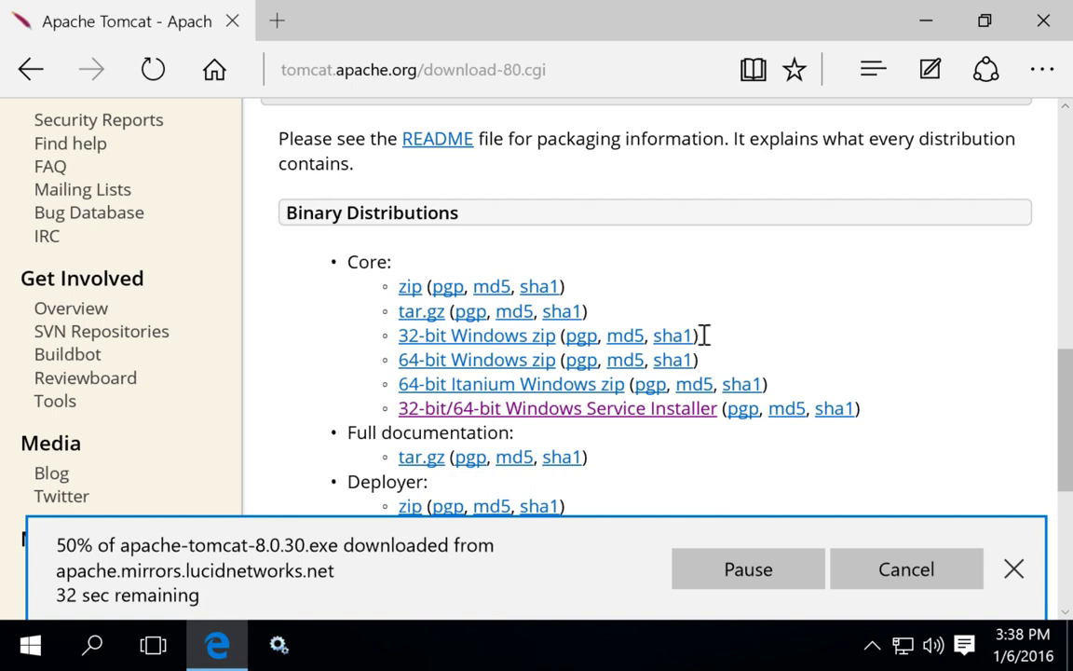
# - Minimize Edge and launch the Services app from a Start search for 'service'
pyautogui.click(926, 25)
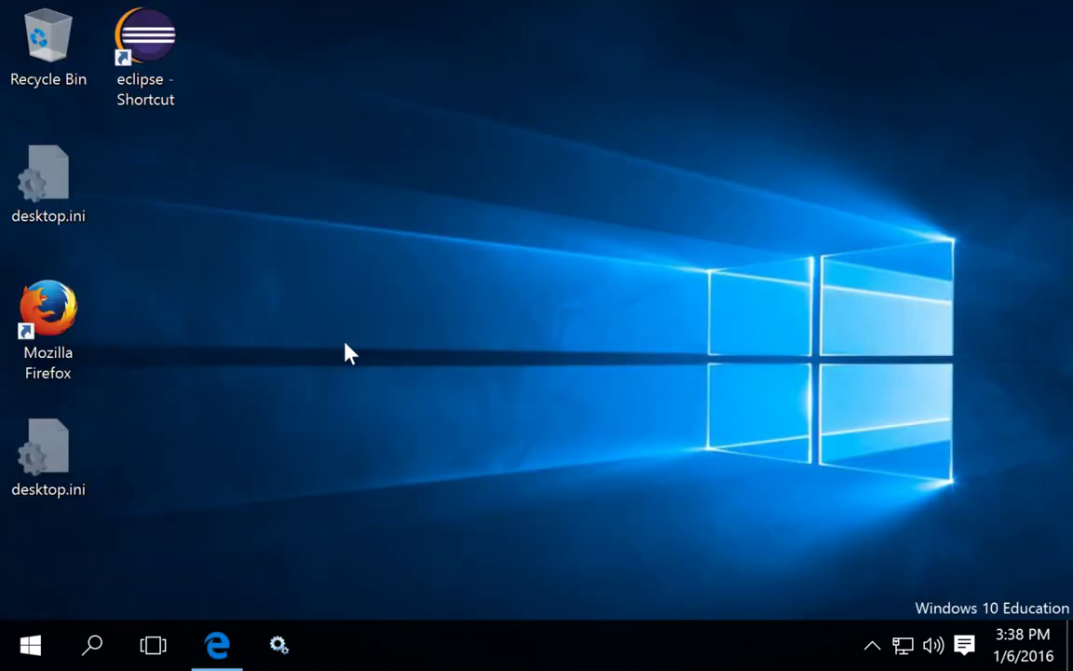
pyautogui.click(31, 646)
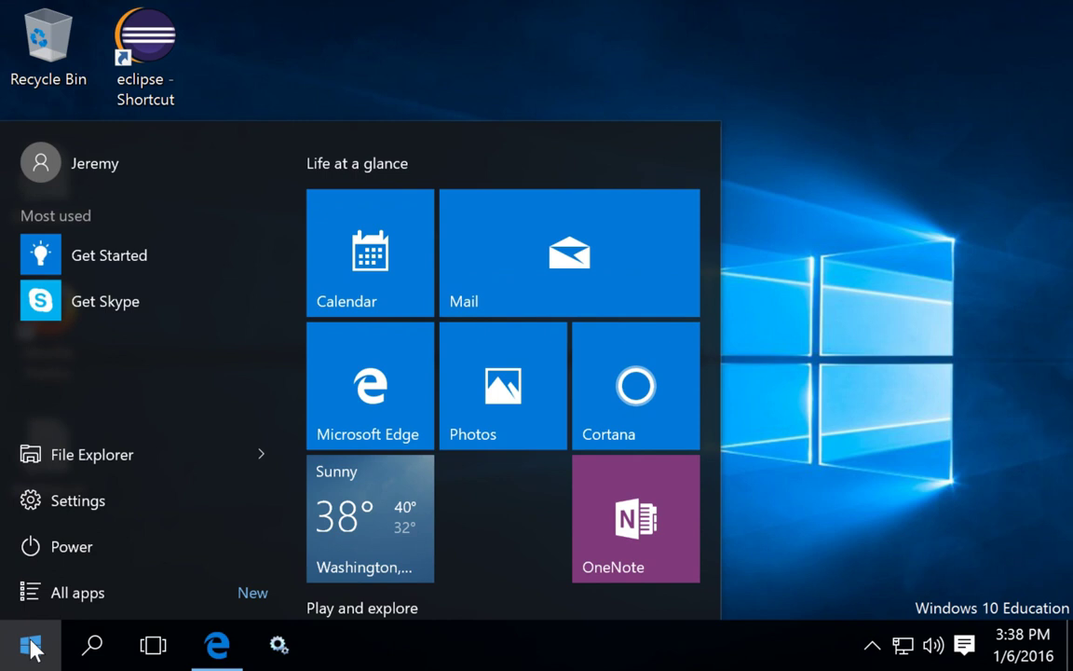
pyautogui.write('service')
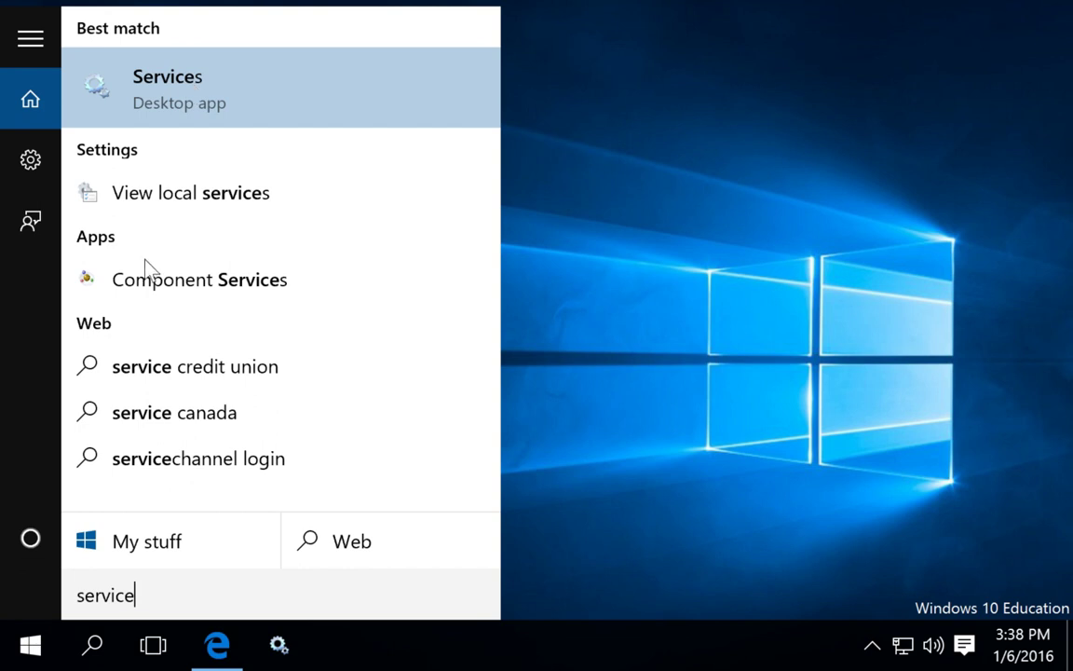
pyautogui.click(162, 76)
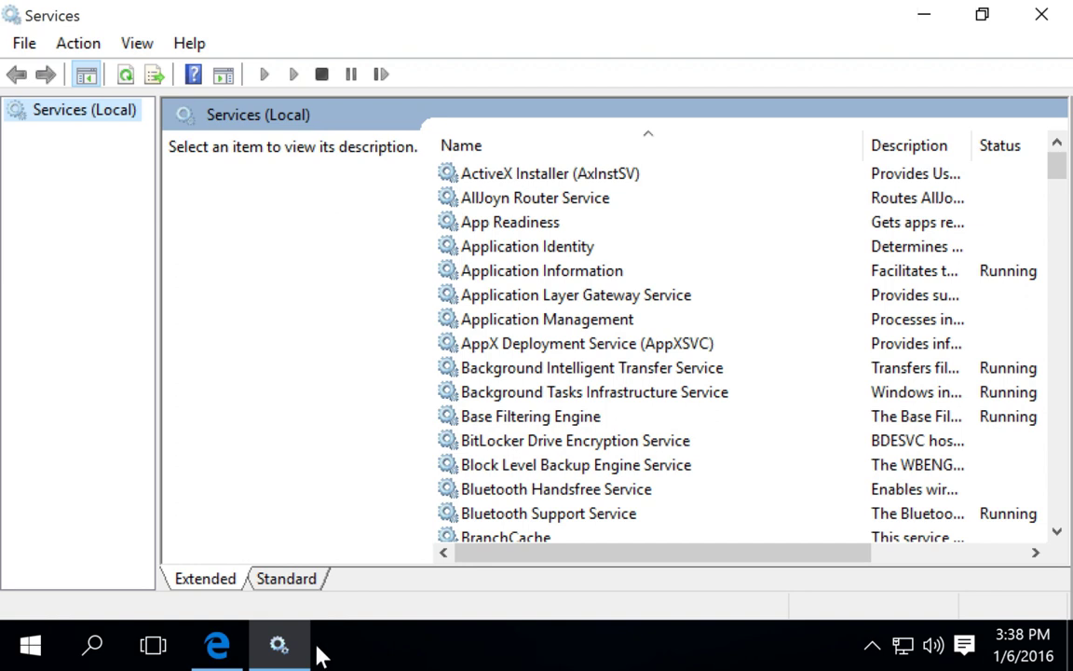
# - Switch between Edge and Services, then minimize Services to reveal the download page
pyautogui.click(231, 653)
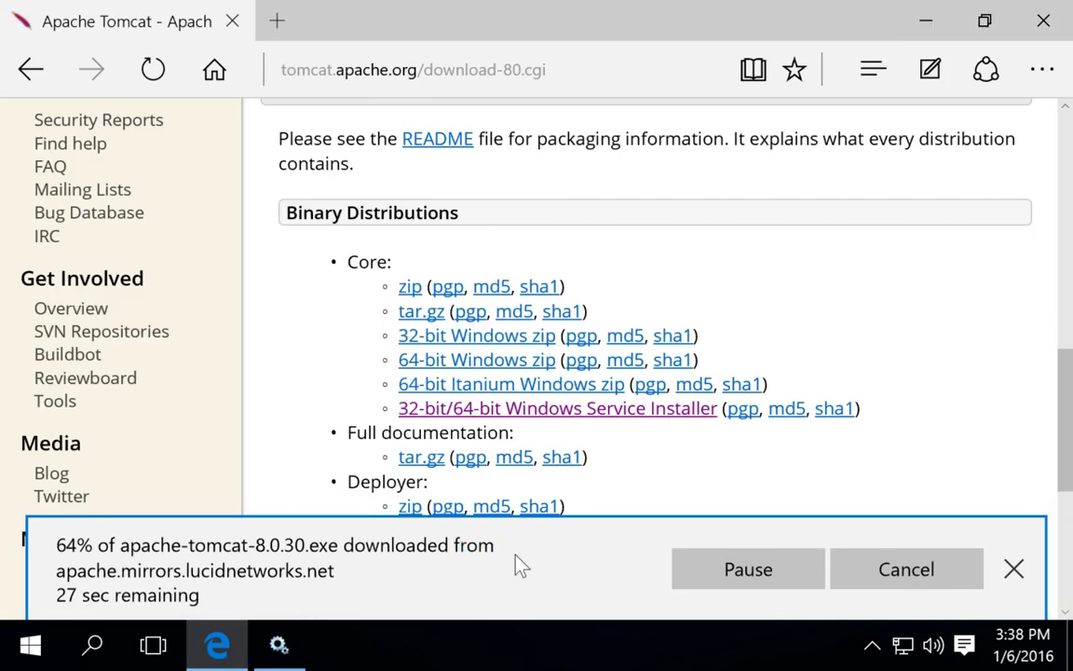
pyautogui.click(284, 645)
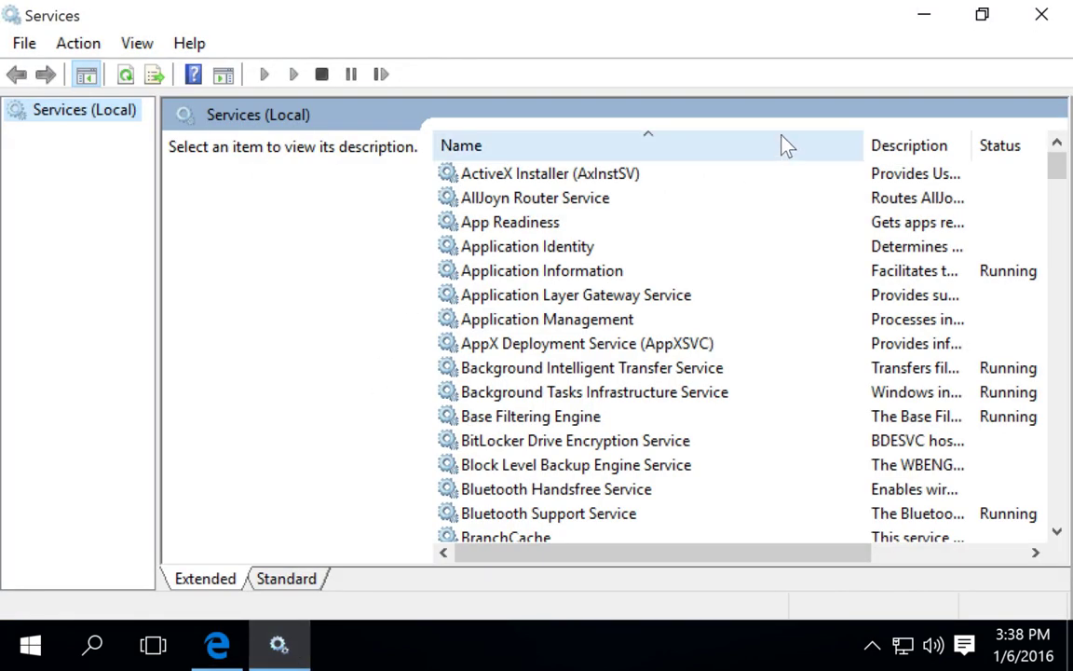
pyautogui.click(925, 20)
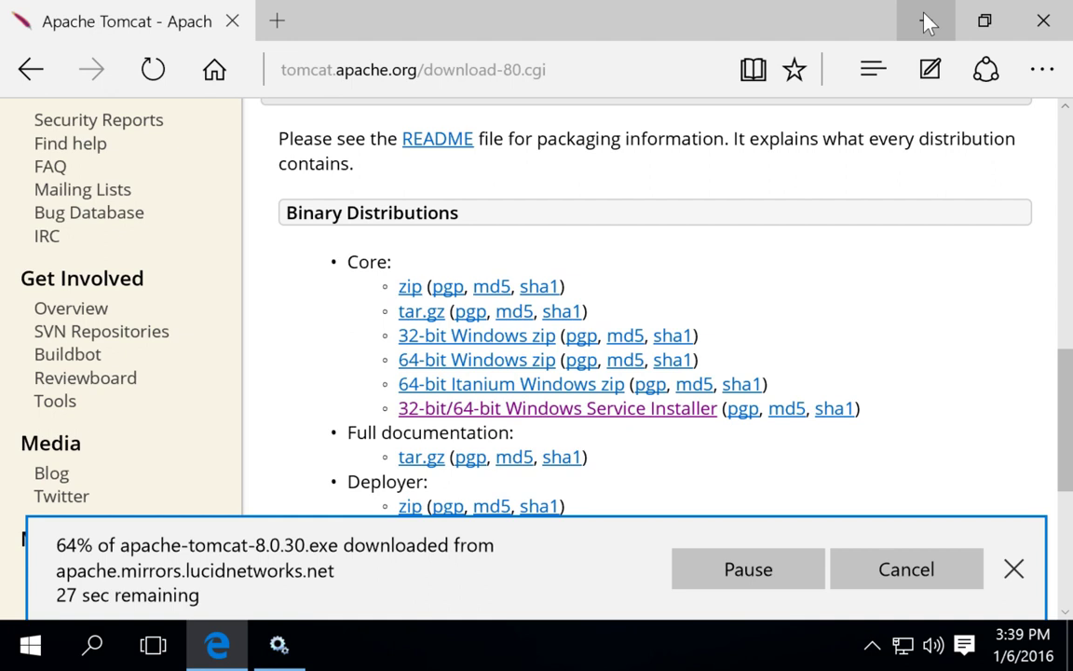
# - Search Start for 'services' and inspect the Services app's launch options, then dismiss them
pyautogui.click(31, 652)
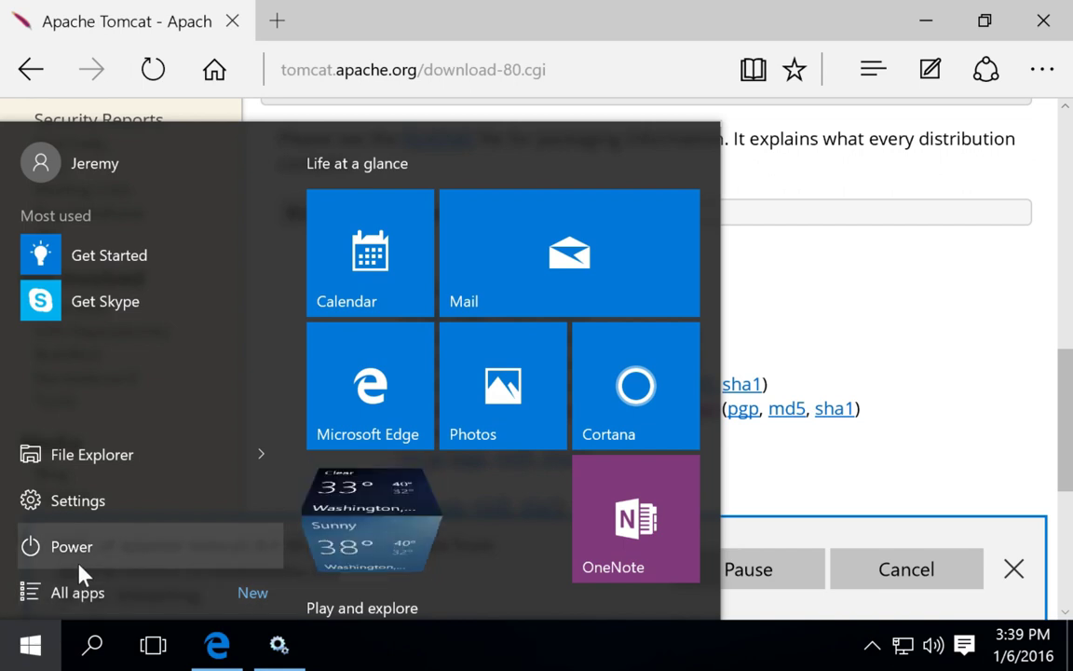
pyautogui.moveTo(283, 655)
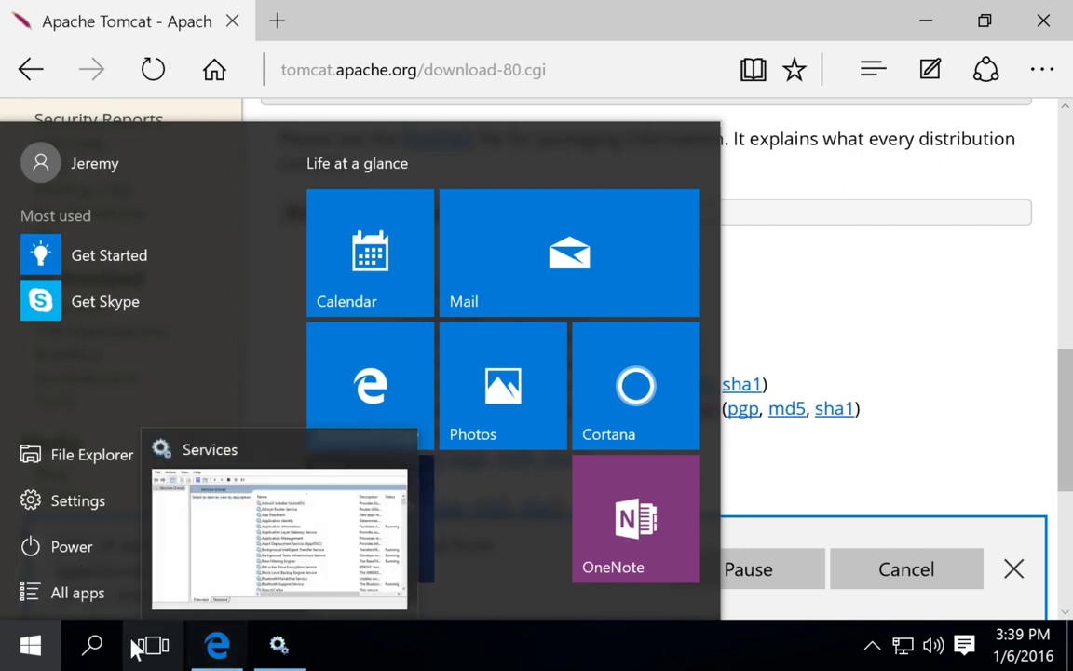
pyautogui.write('ser')
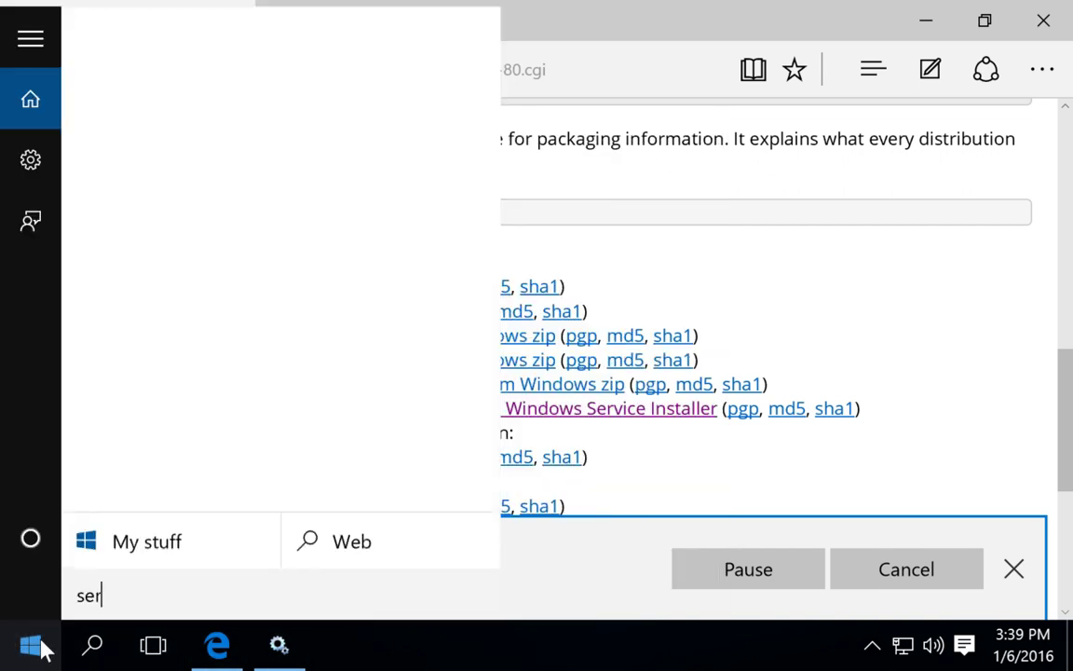
pyautogui.write('vices')
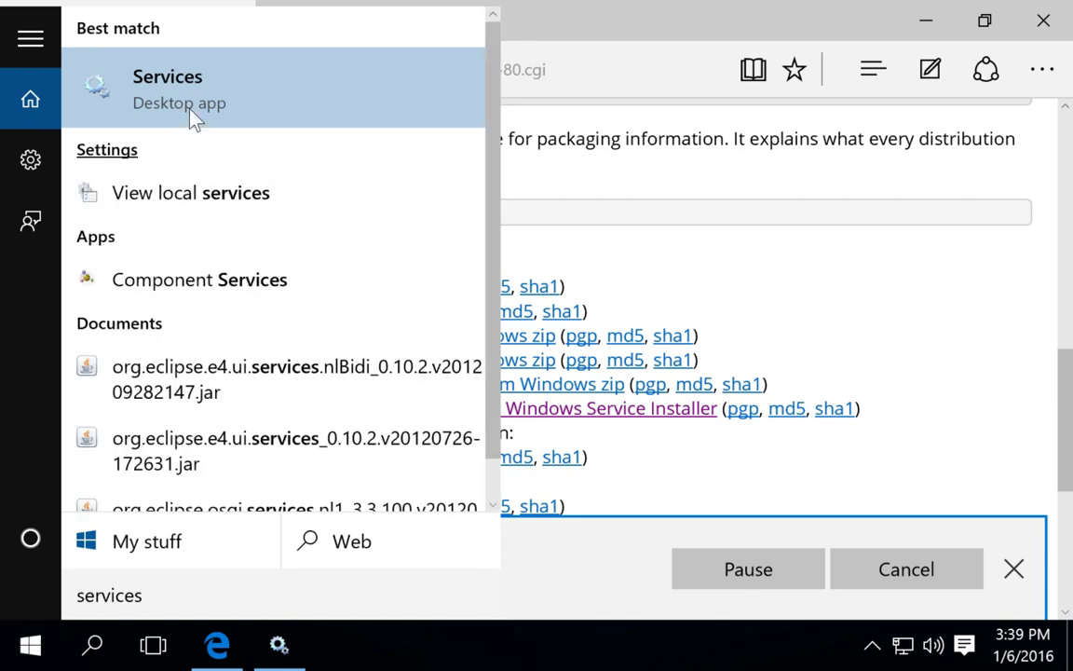
pyautogui.rightClick(192, 105)
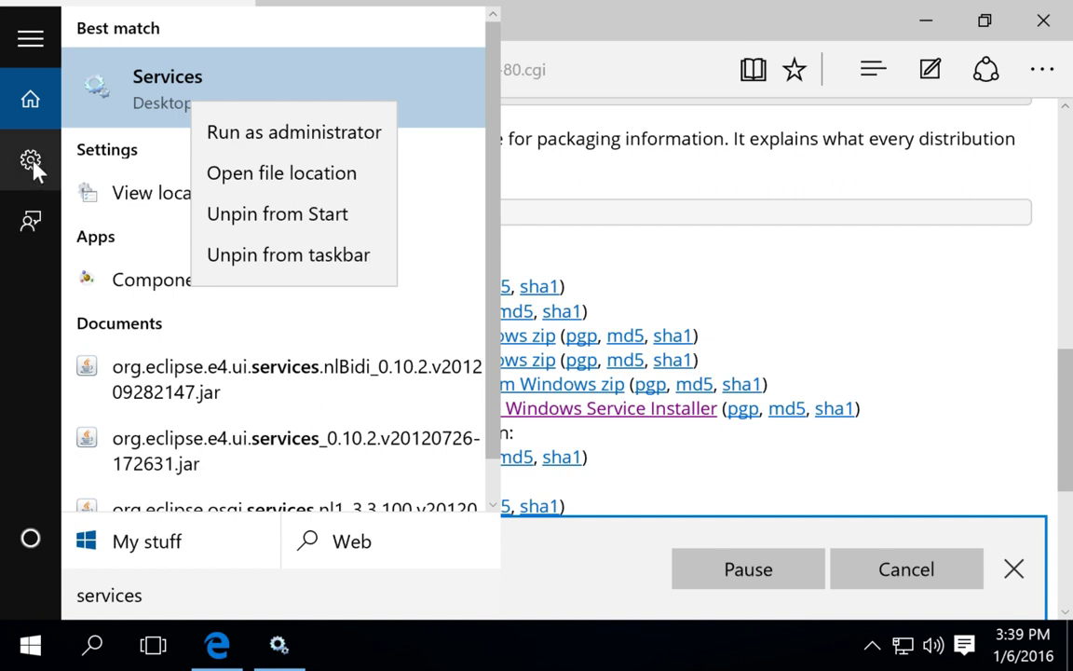
pyautogui.click(9, 337)
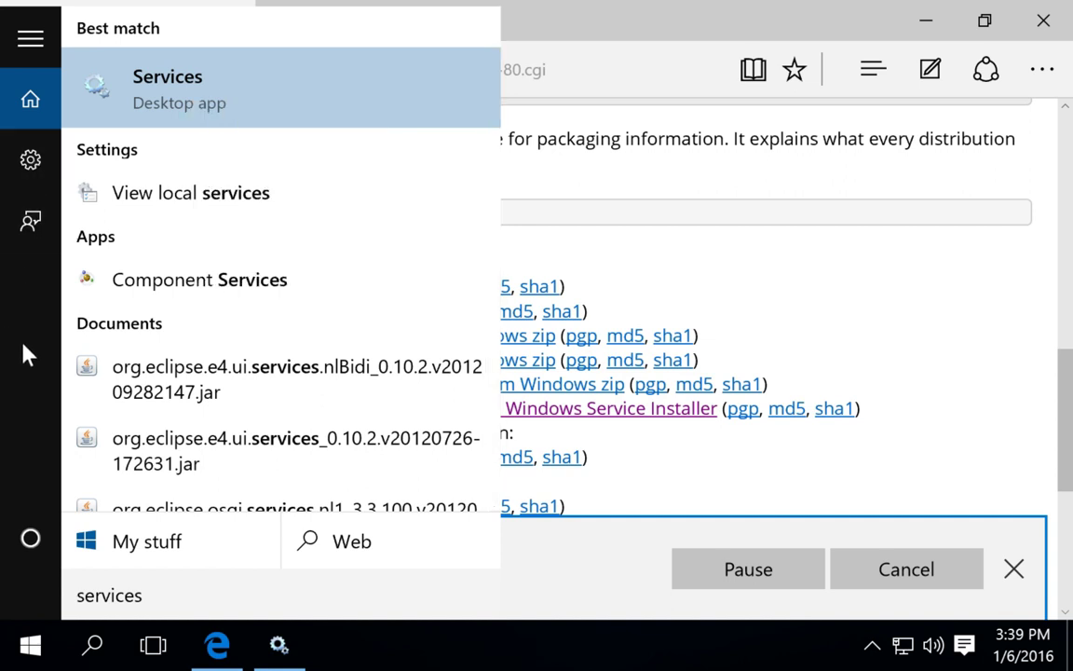
# - Close the Start search and open Edge's downloads list for apache-tomcat-8.0.30.exe
pyautogui.click(592, 269)
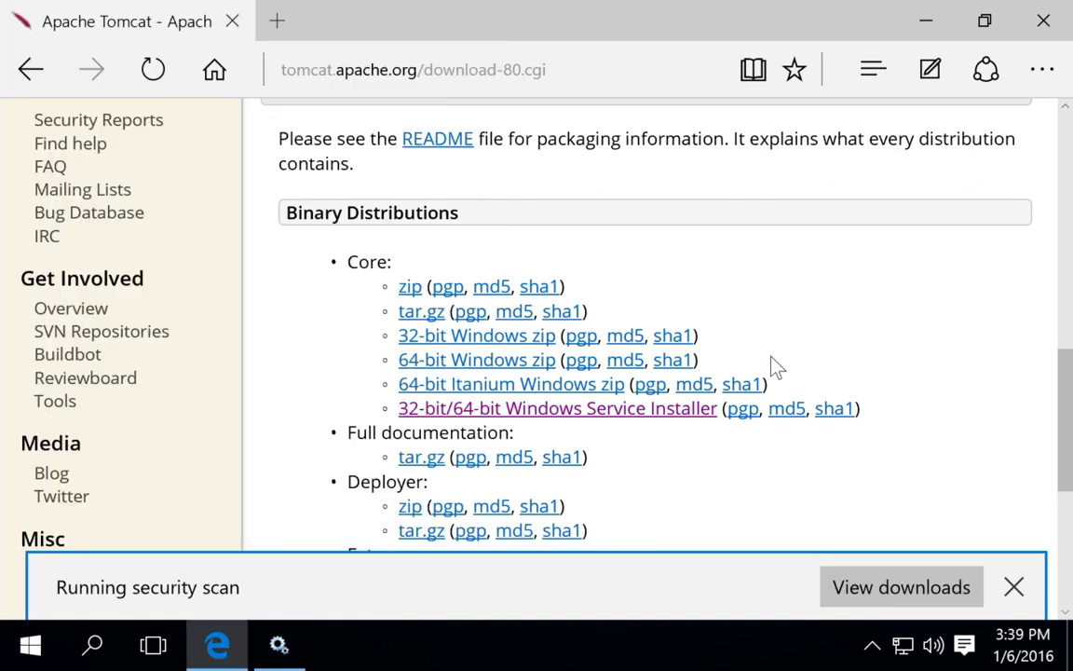
pyautogui.click(866, 589)
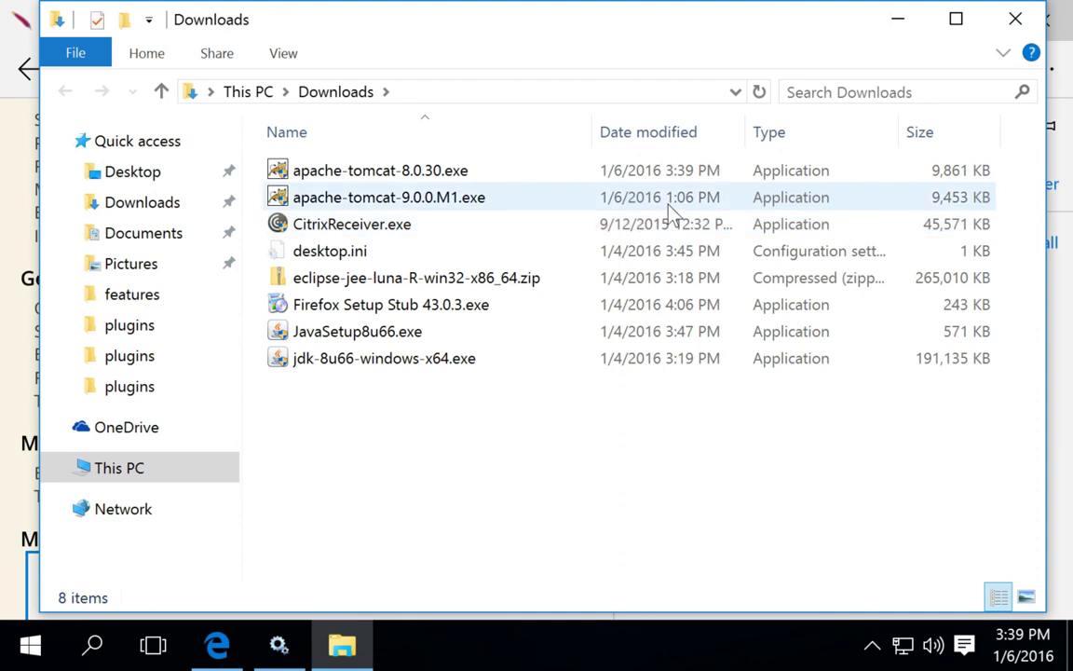
# - Run apache-tomcat-8.0.30.exe from the Downloads folder
pyautogui.doubleClick(382, 172)
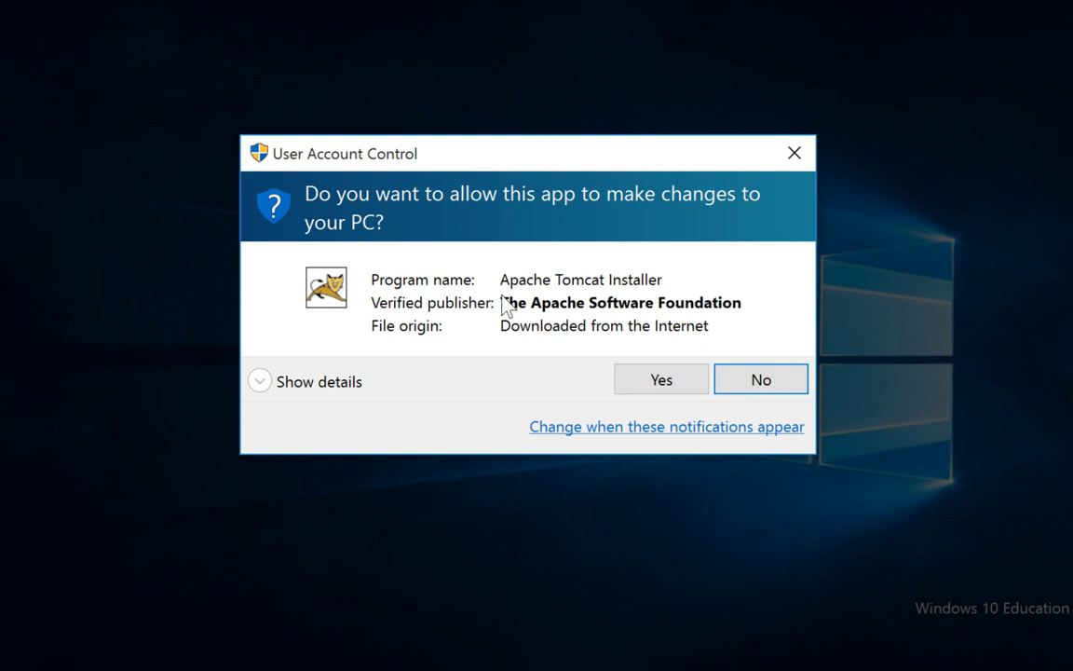
# - Approve the UAC prompt for the Apache Tomcat Installer and move past the Welcome page
pyautogui.click(643, 377)
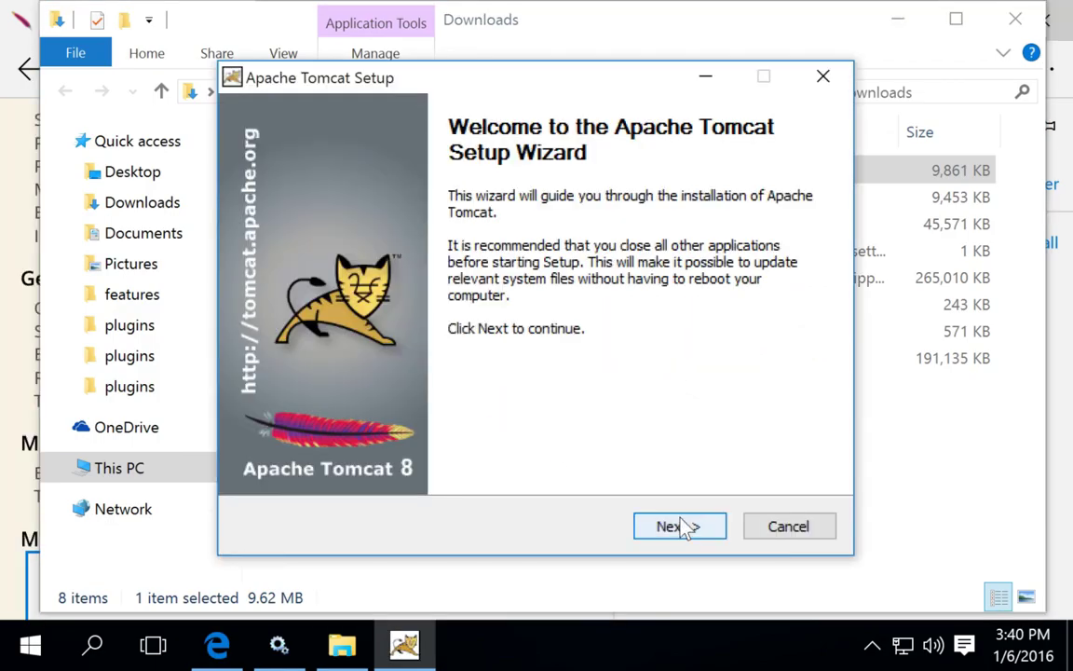
pyautogui.click(687, 527)
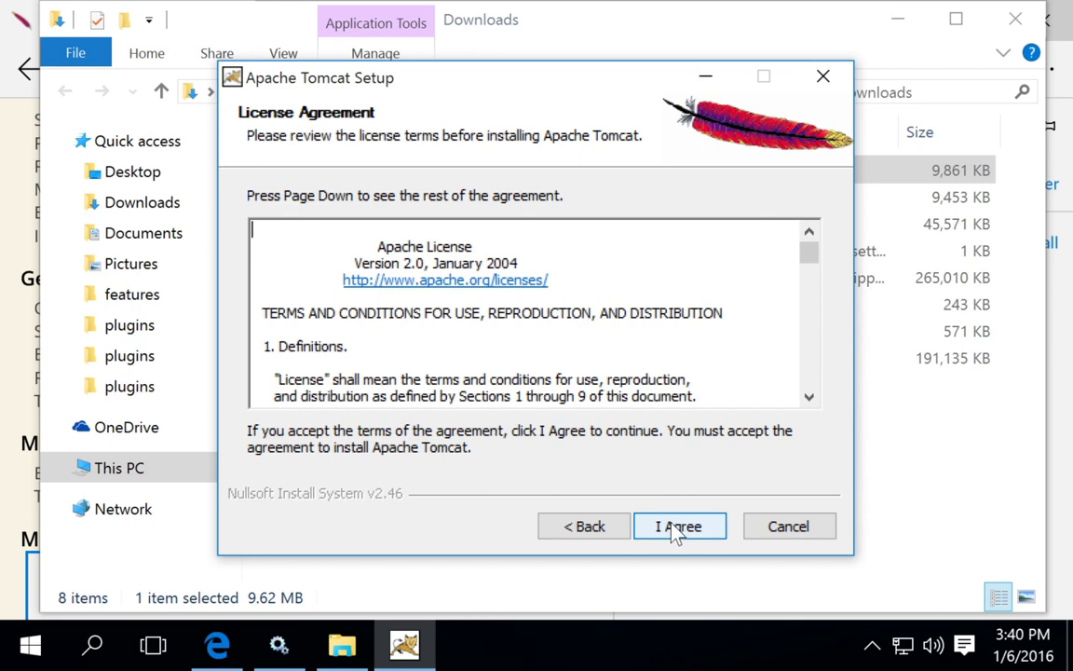
# - Accept the license agreement and add Host Manager to the components being installed
pyautogui.click(678, 528)
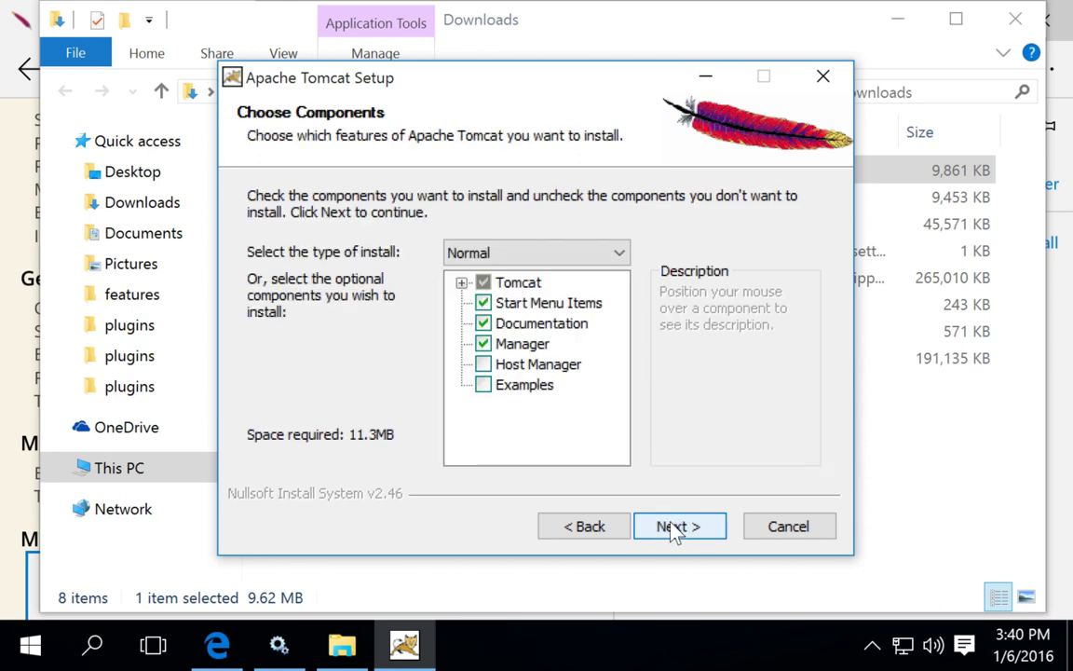
pyautogui.click(483, 365)
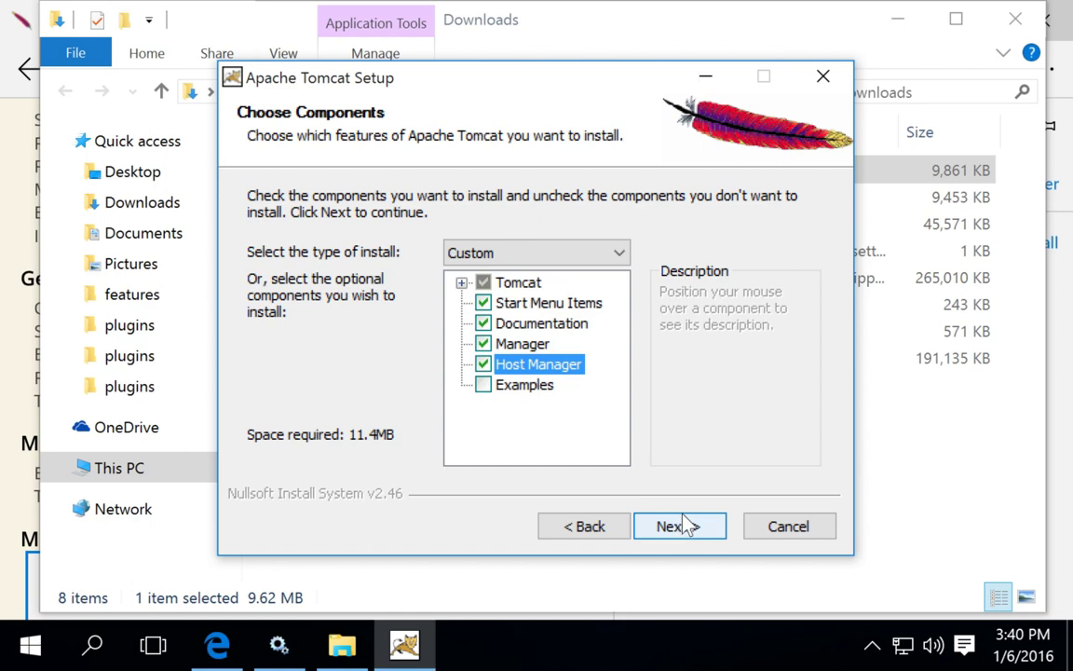
pyautogui.click(686, 526)
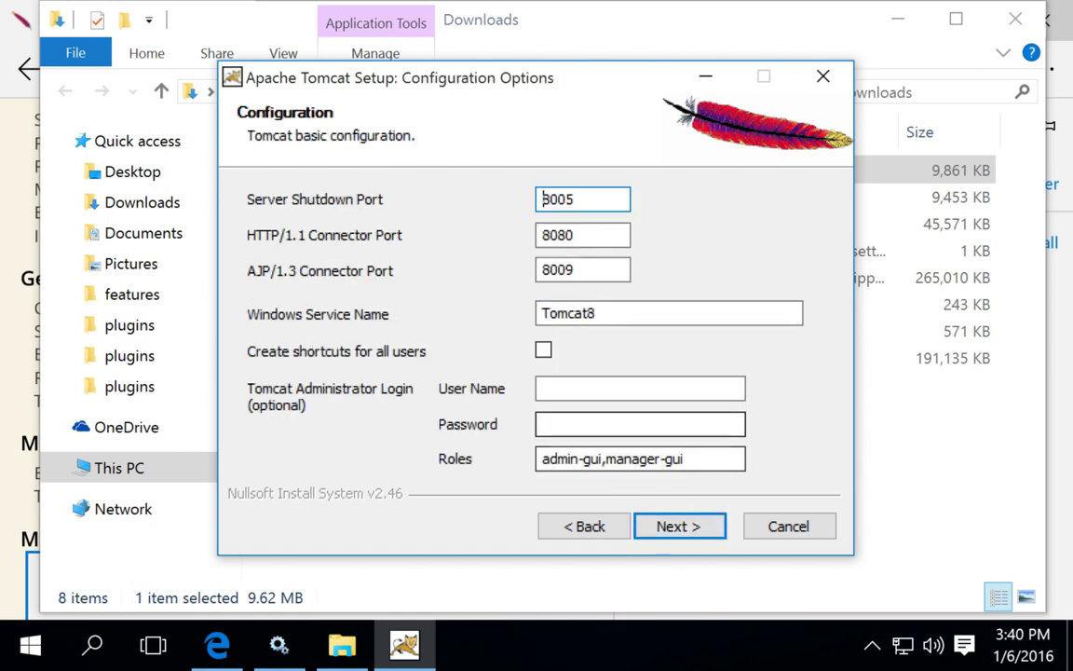
# - Keep the service name Tomcat8 and enable 'Create shortcuts for all users'
pyautogui.doubleClick(570, 311)
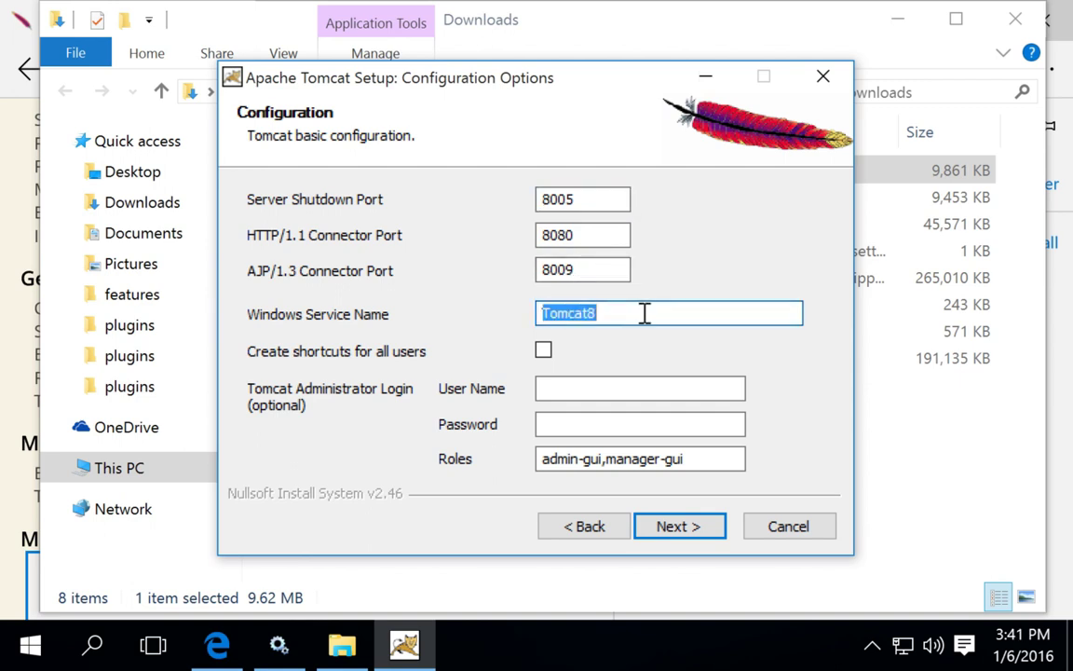
pyautogui.moveTo(278, 643)
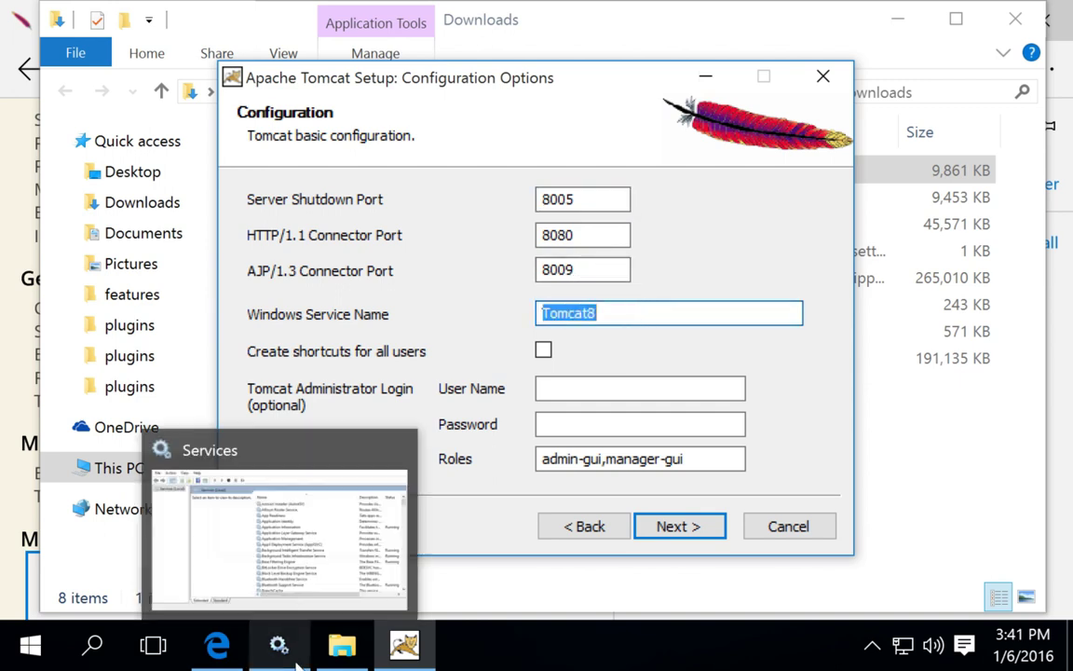
pyautogui.click(544, 350)
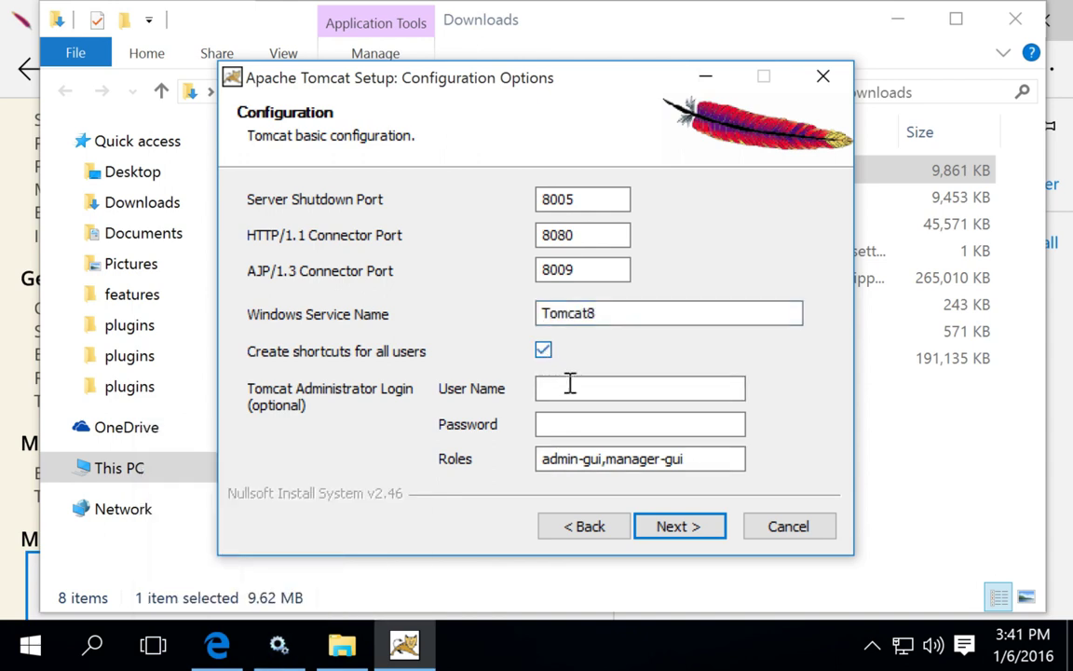
# - Set the administrator login with user name 'tomcat' and its password
pyautogui.click(571, 387)
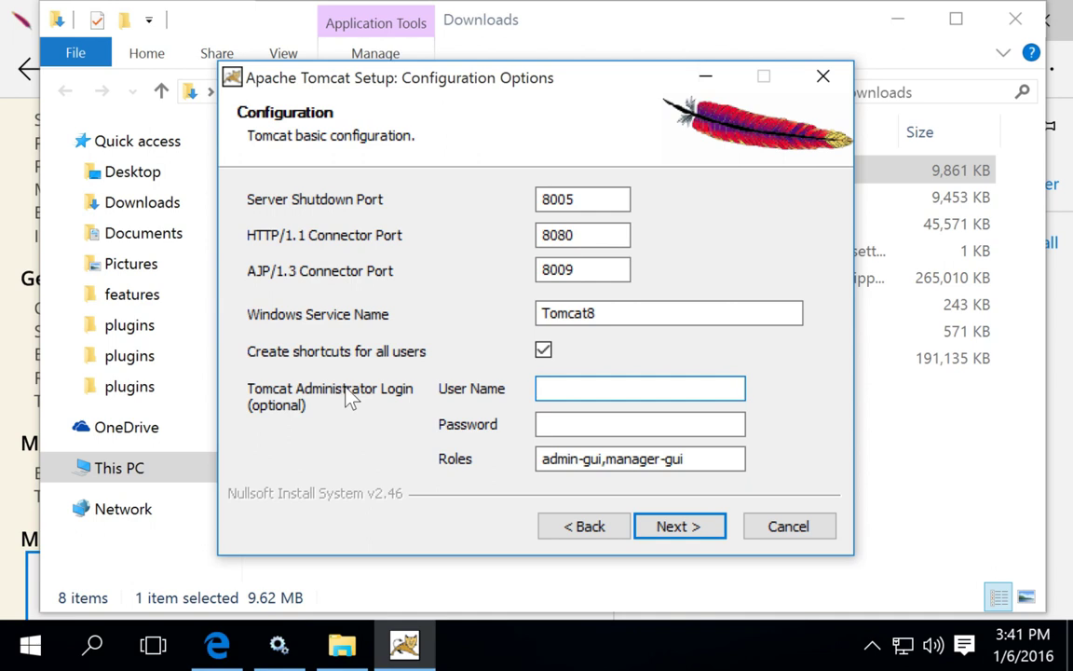
pyautogui.write('tomcat')
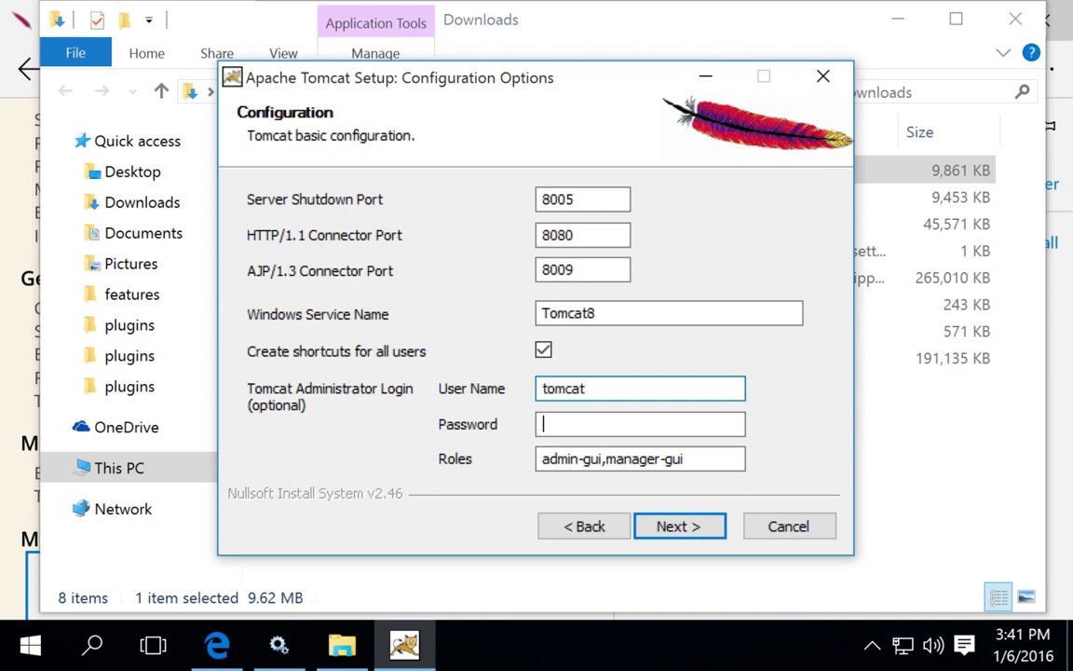
pyautogui.press('Tab')
pyautogui.write('tomcat')
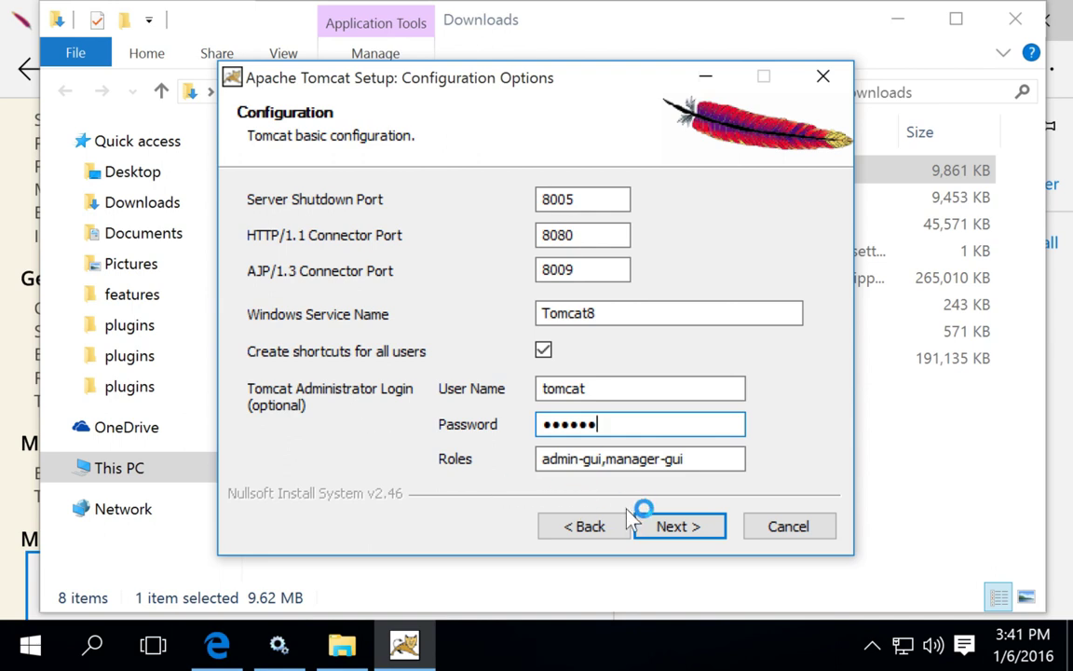
pyautogui.click(668, 532)
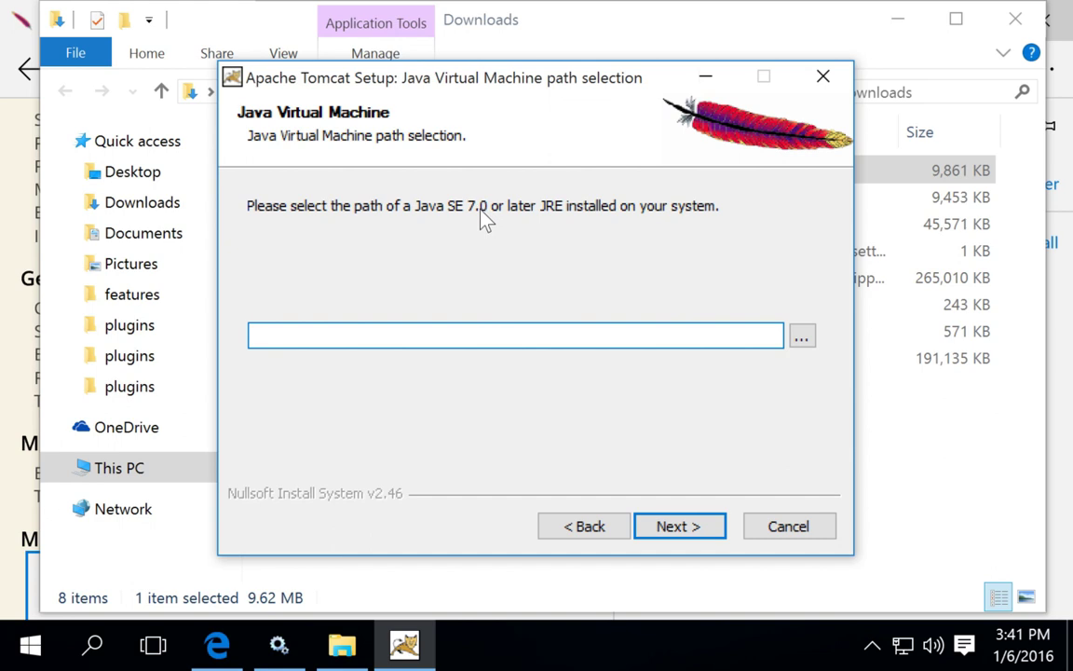
# - Browse to C:\Program Files\Java\jdk1.8.0_66 and use it as the Java Virtual Machine path
pyautogui.click(802, 337)
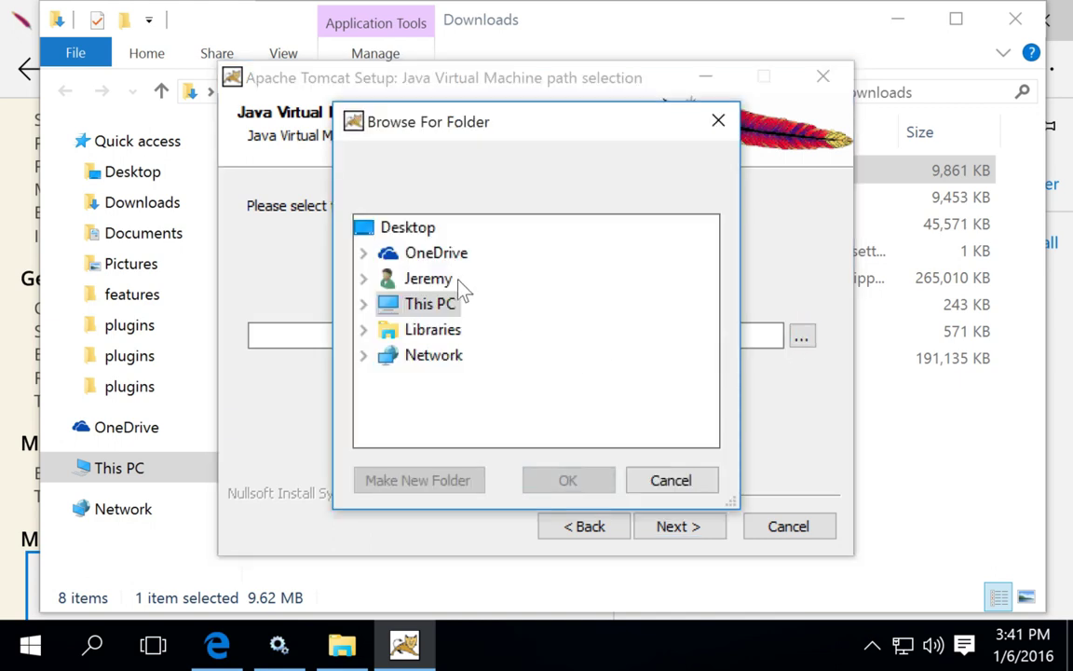
pyautogui.doubleClick(424, 304)
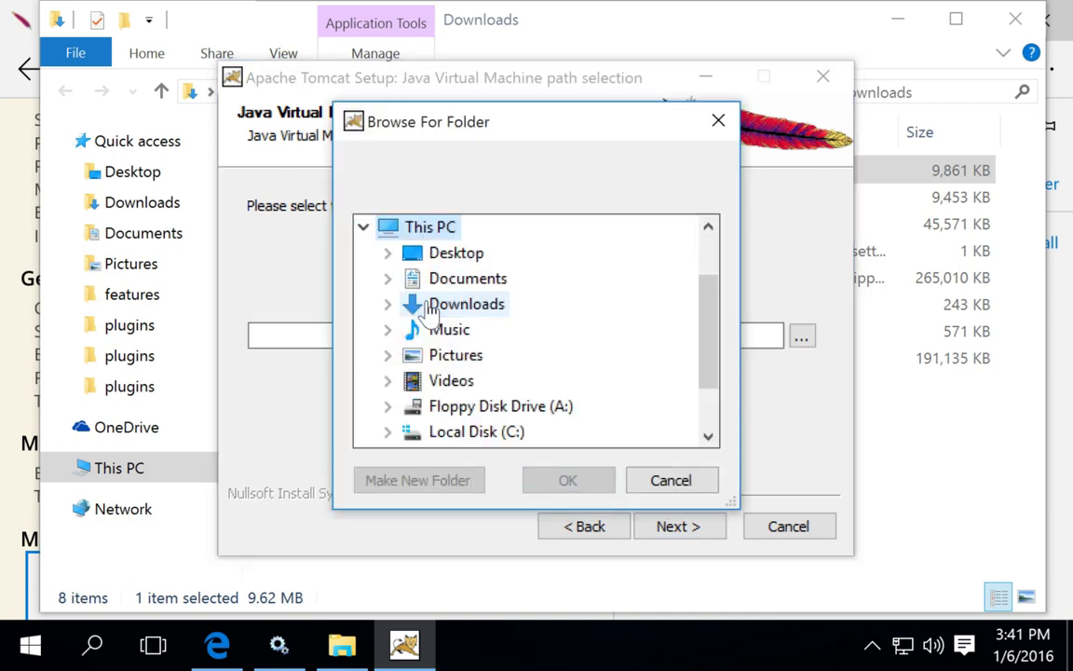
pyautogui.doubleClick(456, 429)
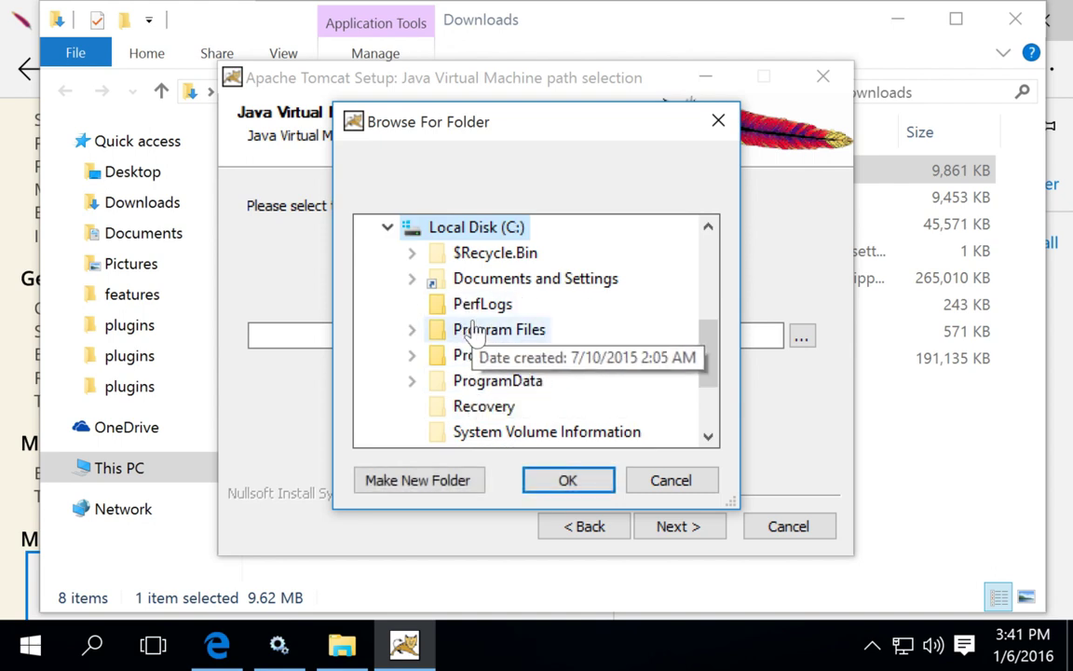
pyautogui.doubleClick(473, 332)
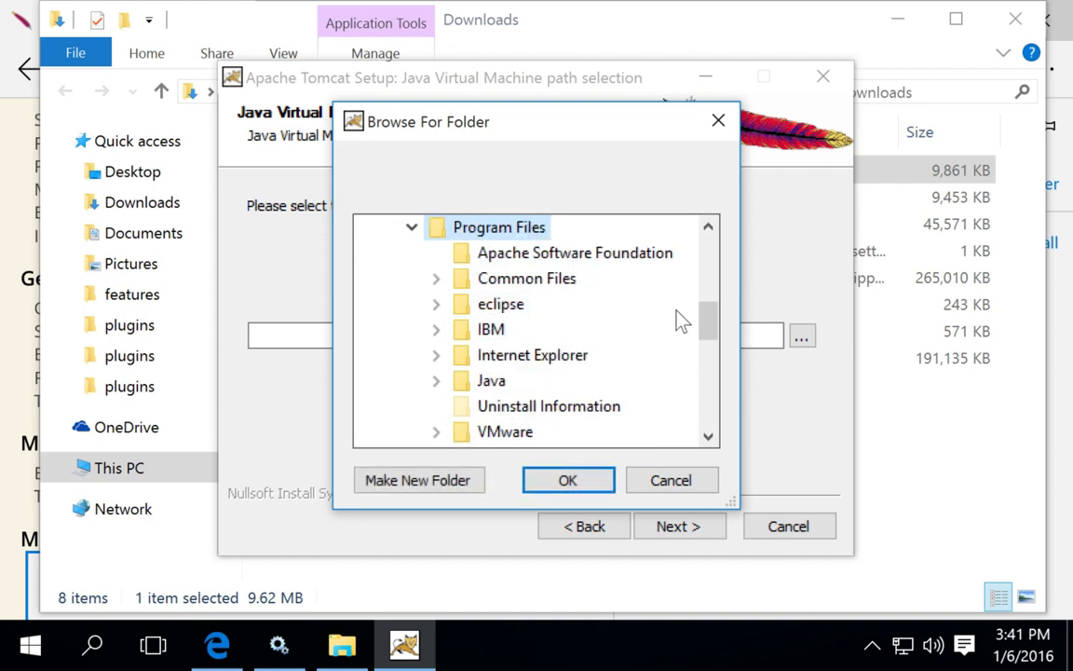
pyautogui.moveTo(709, 322); pyautogui.dragTo(705, 328)
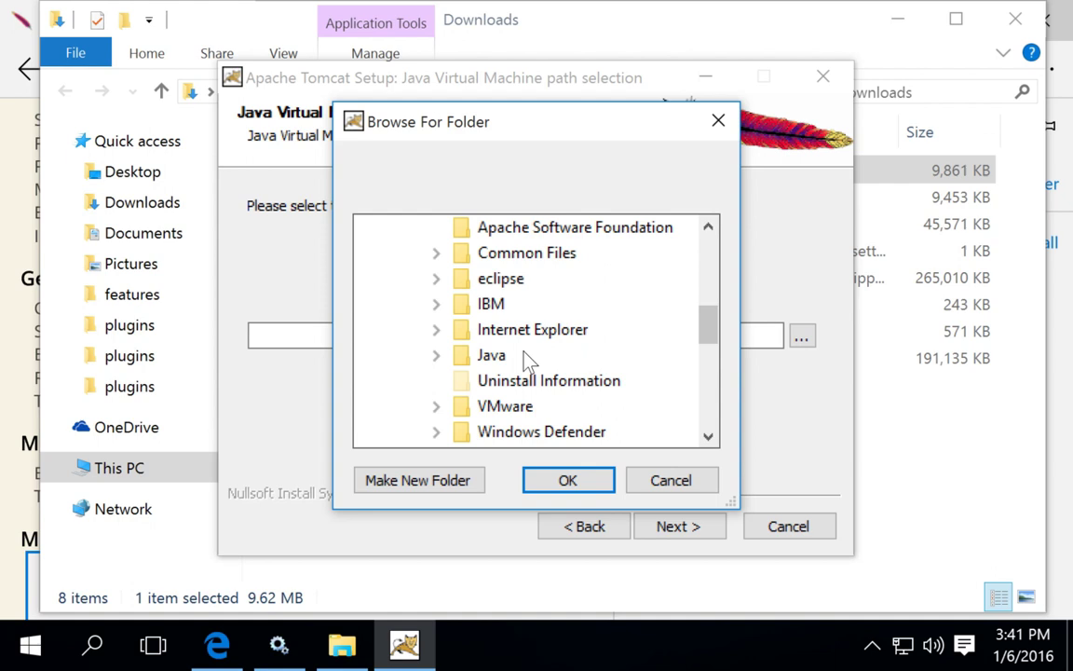
pyautogui.doubleClick(498, 362)
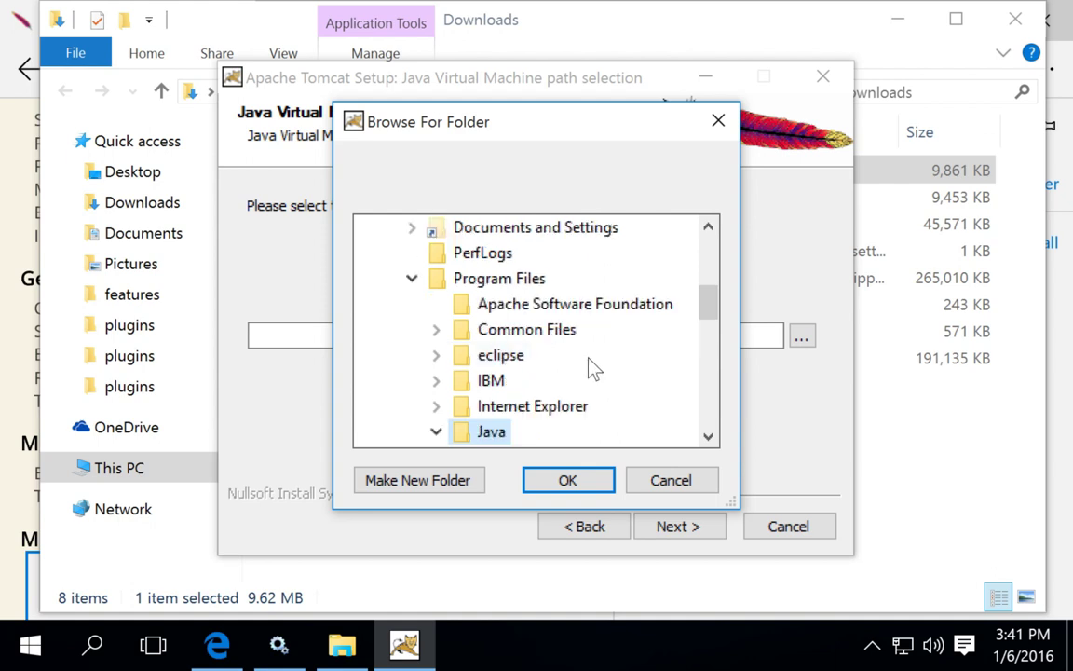
pyautogui.moveTo(709, 316); pyautogui.dragTo(711, 345)
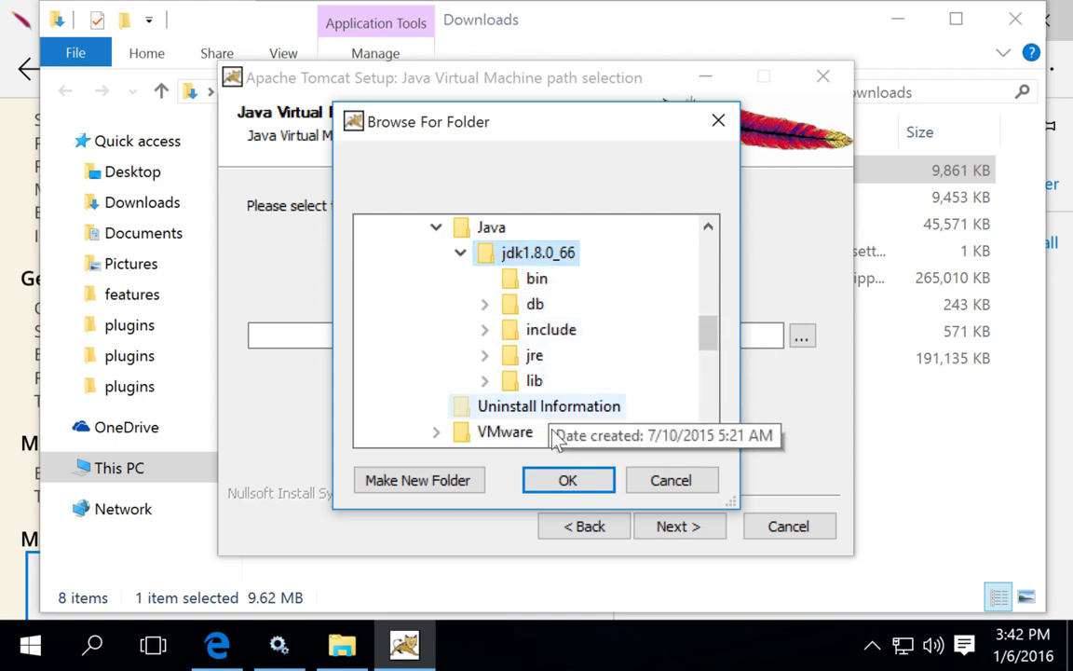
pyautogui.click(567, 480)
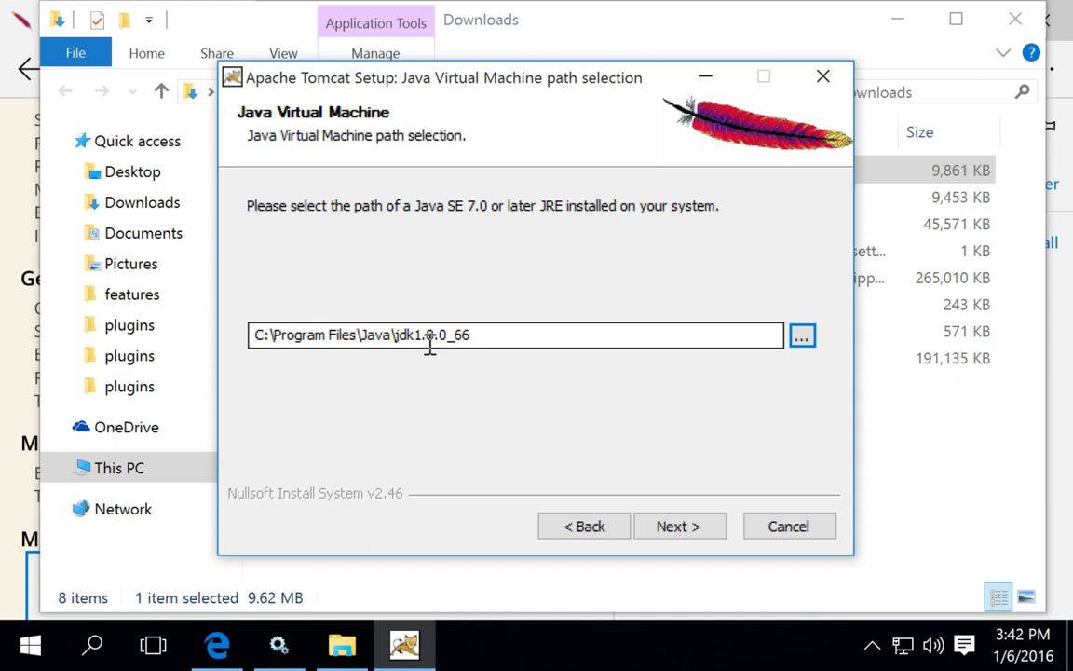
pyautogui.click(678, 527)
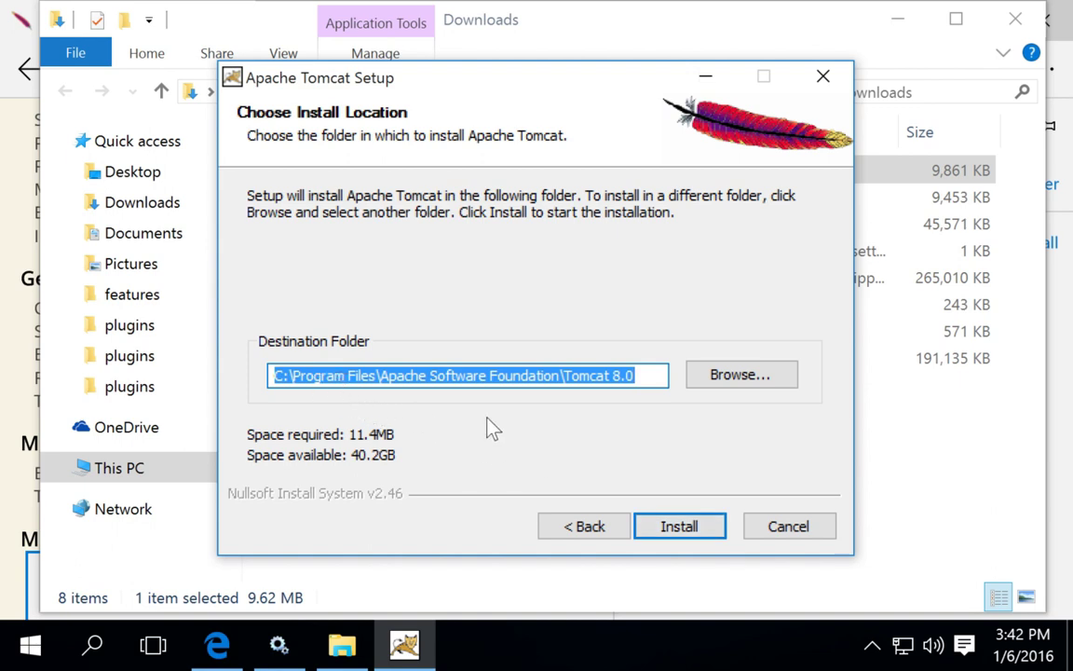
# - Install into the default Tomcat 8.0 folder and finish with Show Readme unchecked, starting Tomcat
pyautogui.click(679, 528)
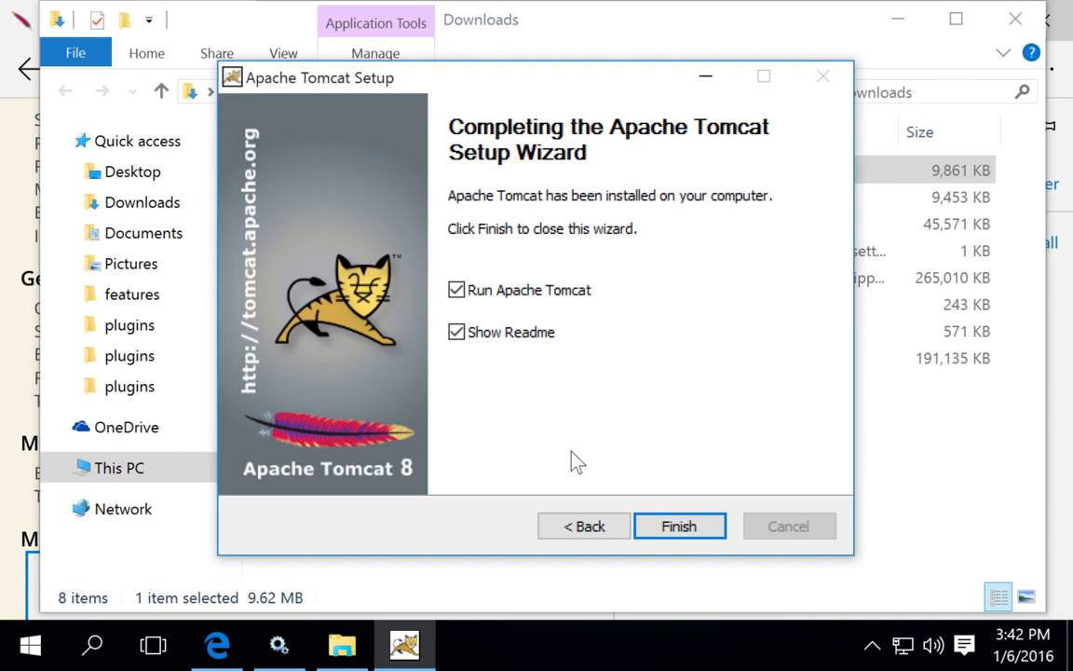
pyautogui.click(457, 332)
pyautogui.click(683, 528)
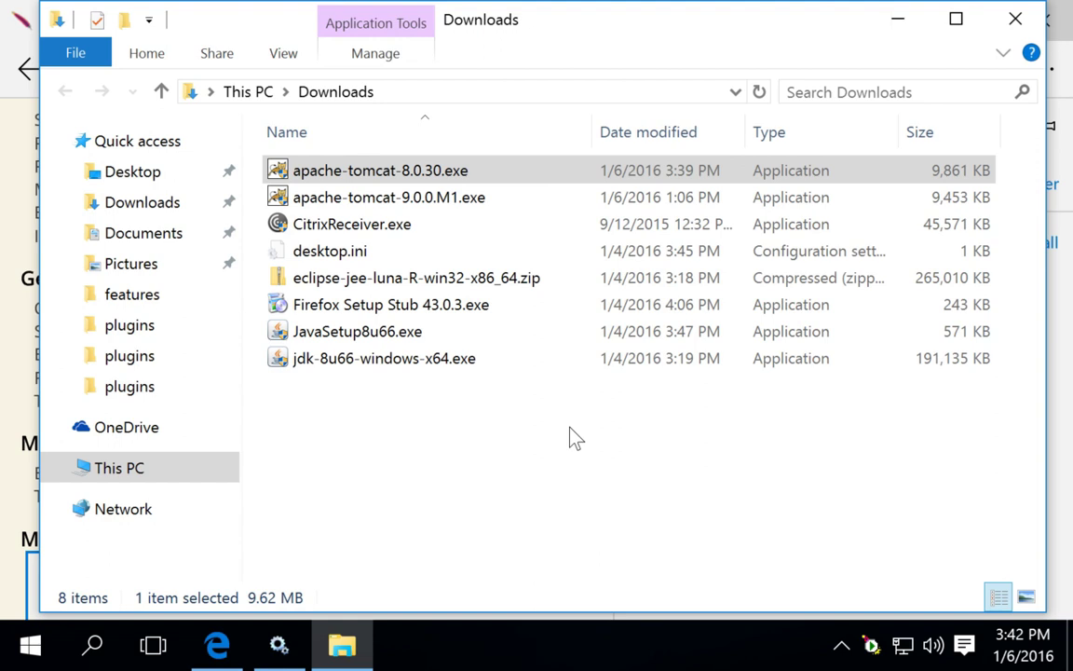
# - Close Explorer and Edge, refresh Services (Local), and select Apache Tomcat 8.0 Tomcat8
pyautogui.click(1016, 18)
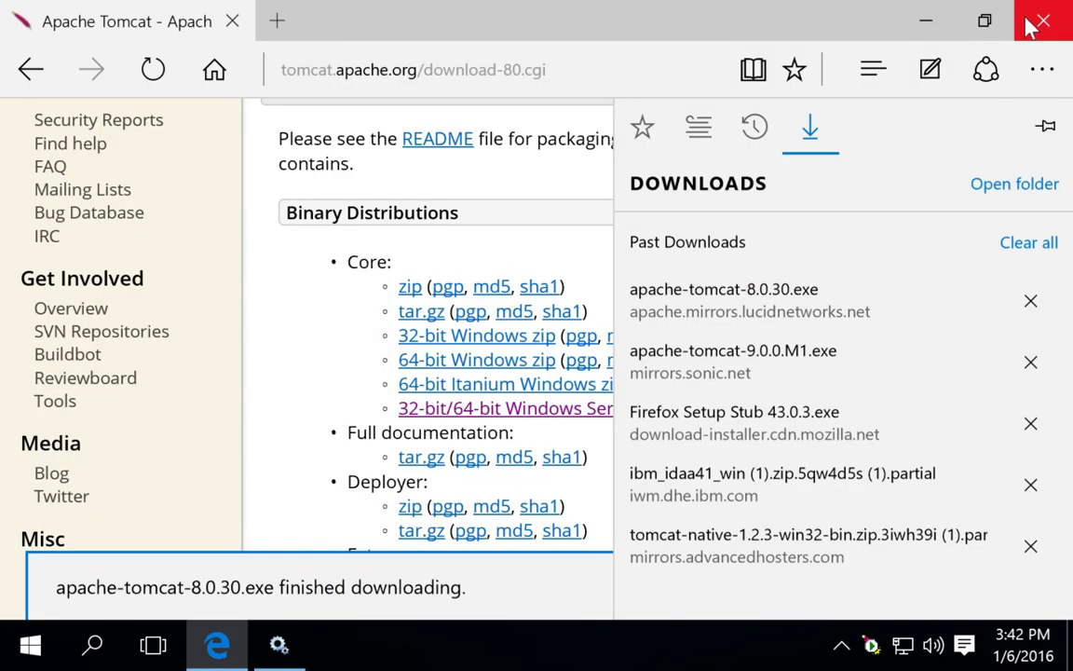
pyautogui.click(1037, 22)
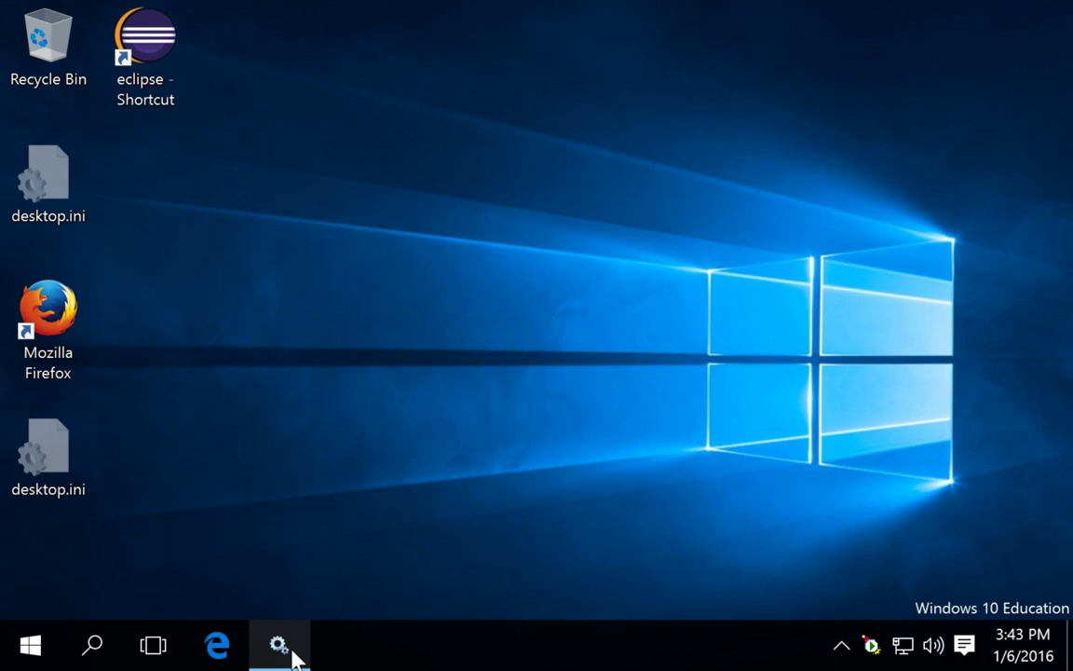
pyautogui.click(281, 649)
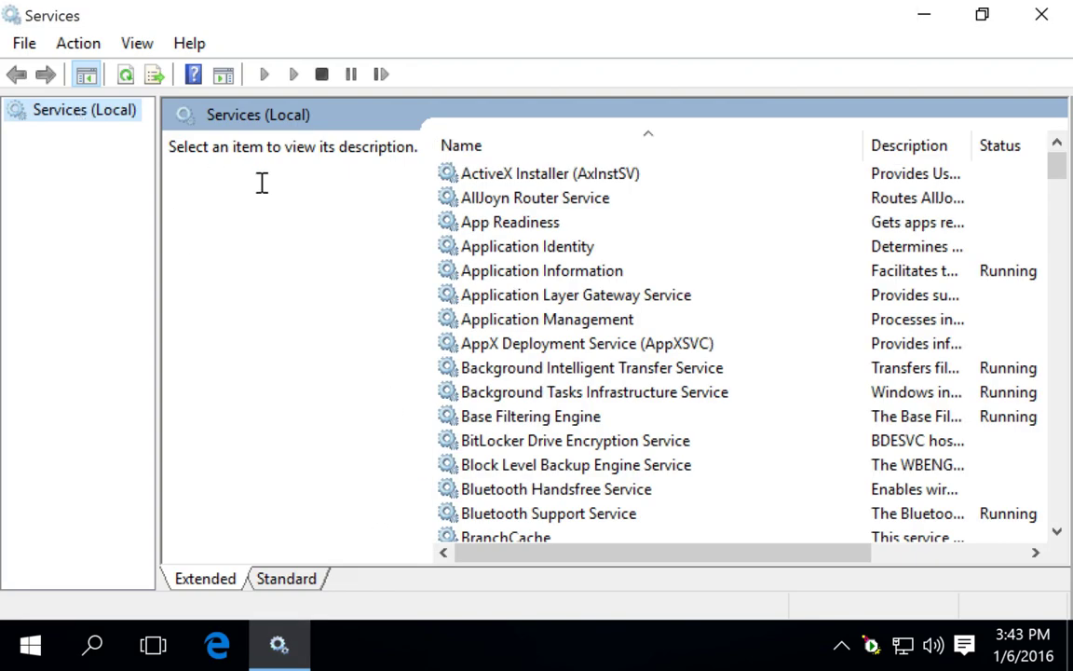
pyautogui.click(47, 229)
pyautogui.rightClick(74, 119)
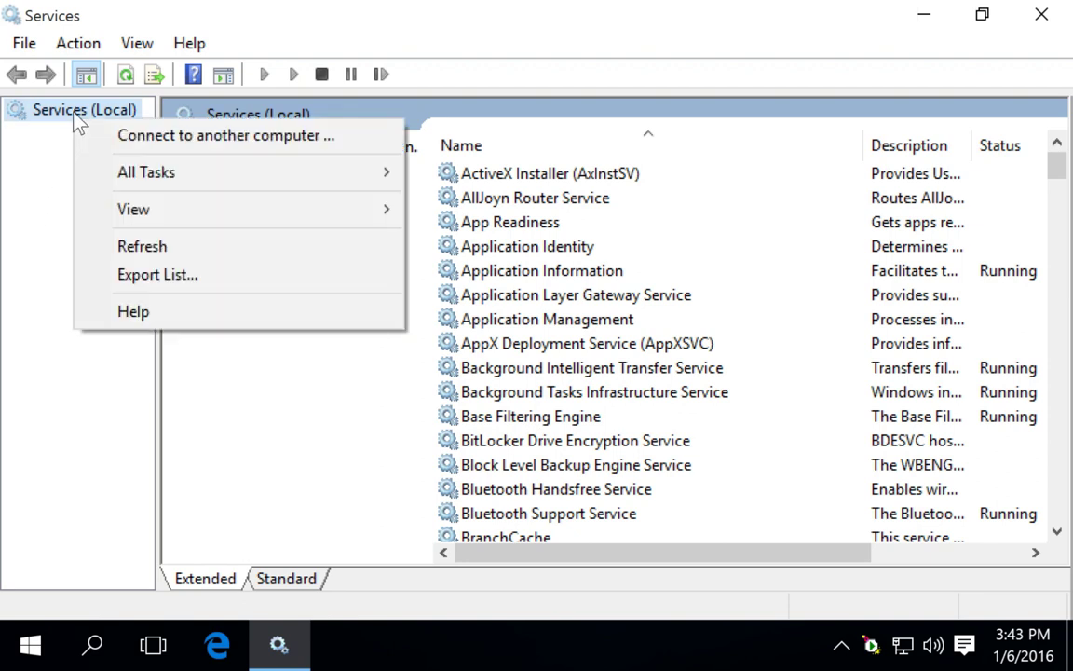
pyautogui.click(138, 248)
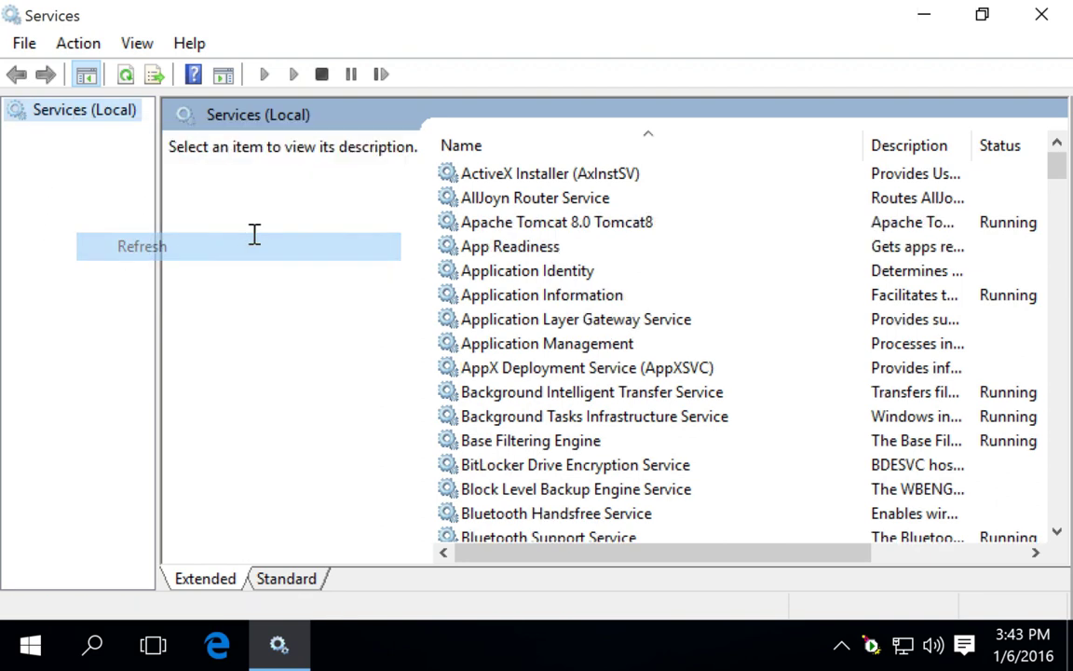
pyautogui.click(473, 229)
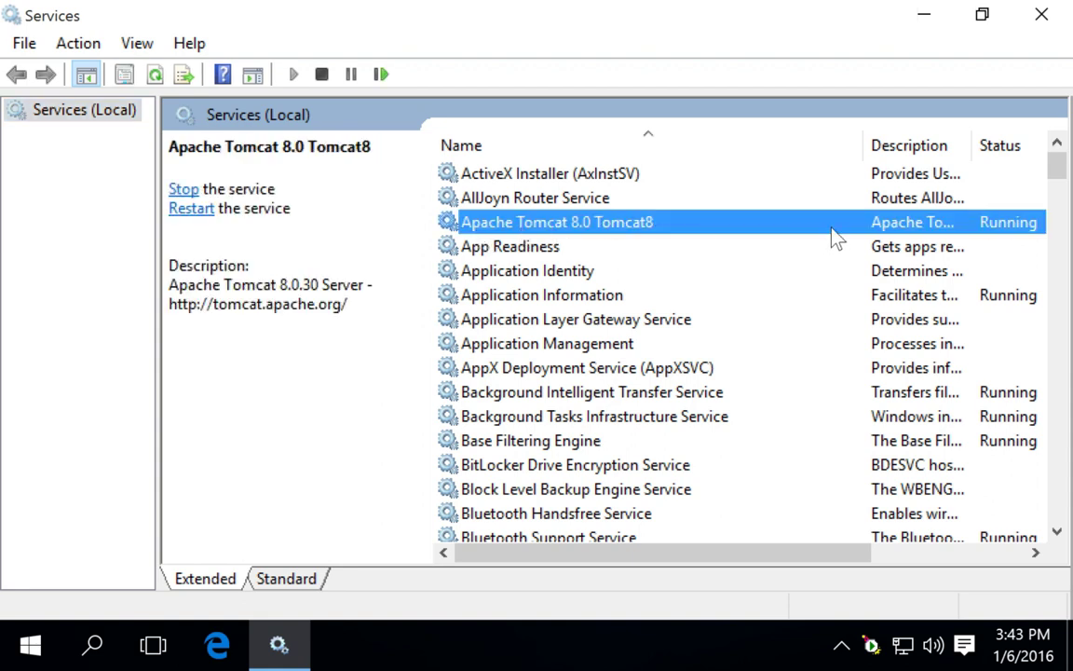
# - Set the Tomcat8 service's Startup type to Automatic and apply it in its properties
pyautogui.doubleClick(643, 223)
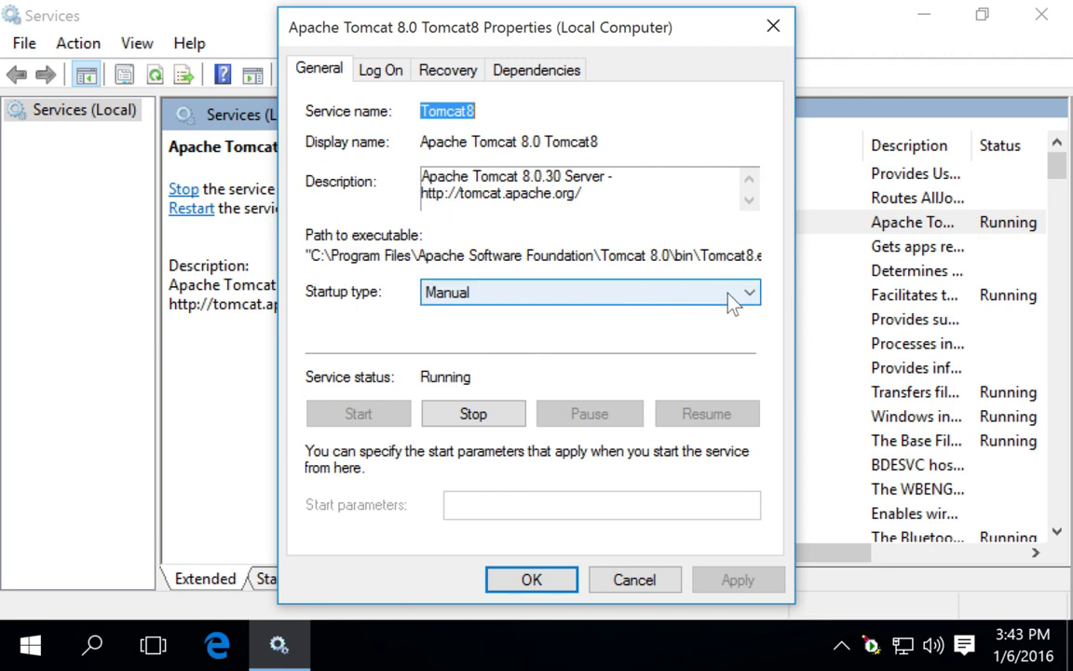
pyautogui.click(754, 294)
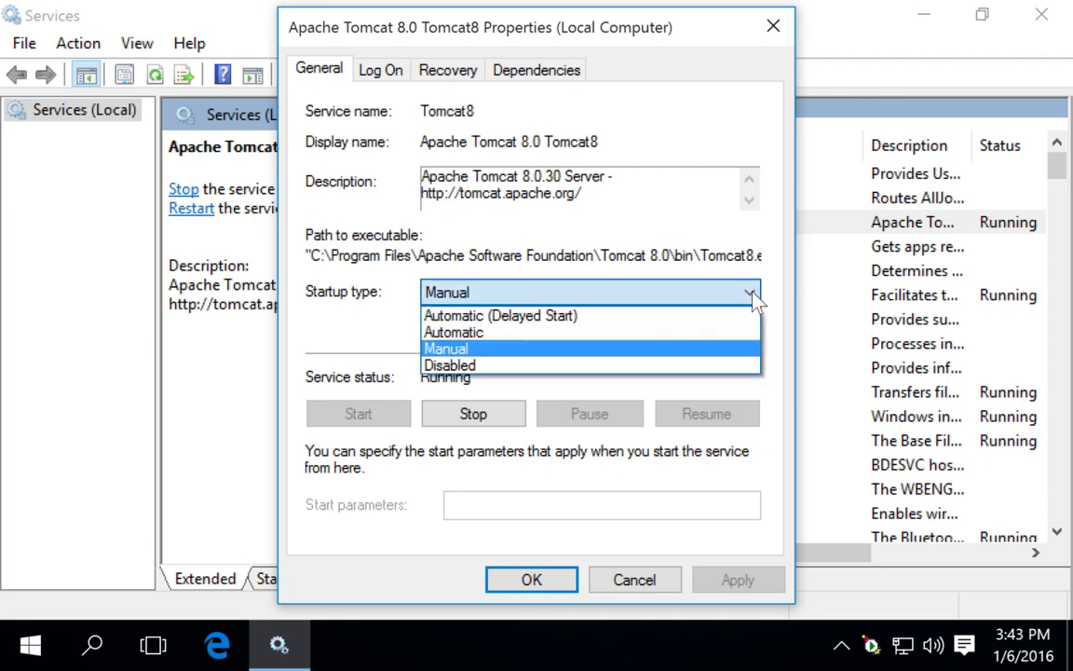
pyautogui.click(524, 345)
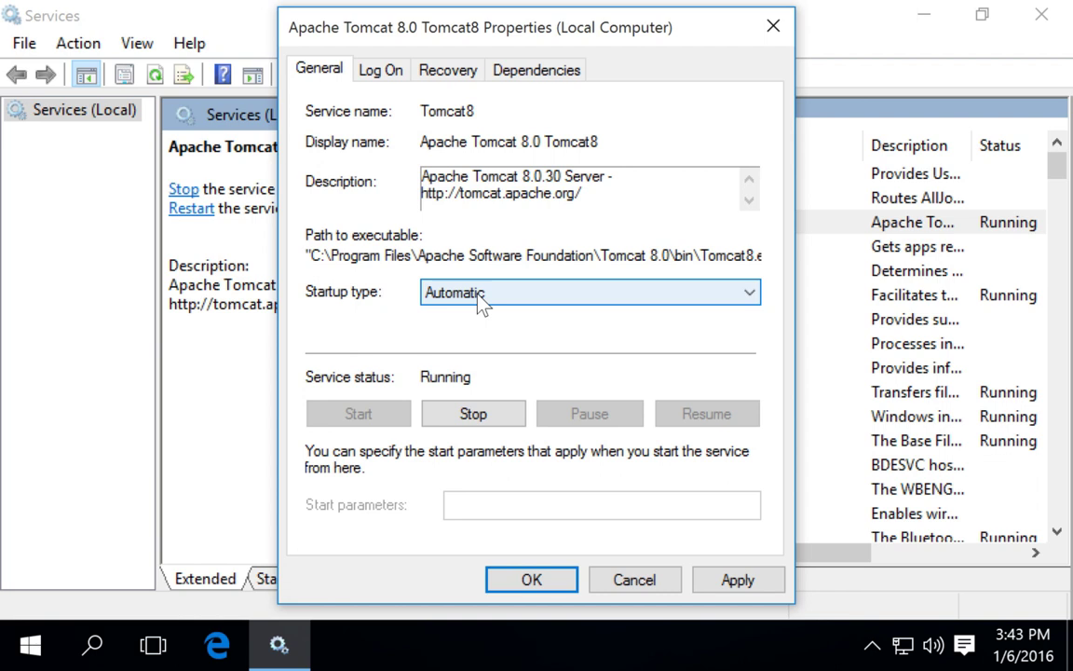
pyautogui.click(477, 294)
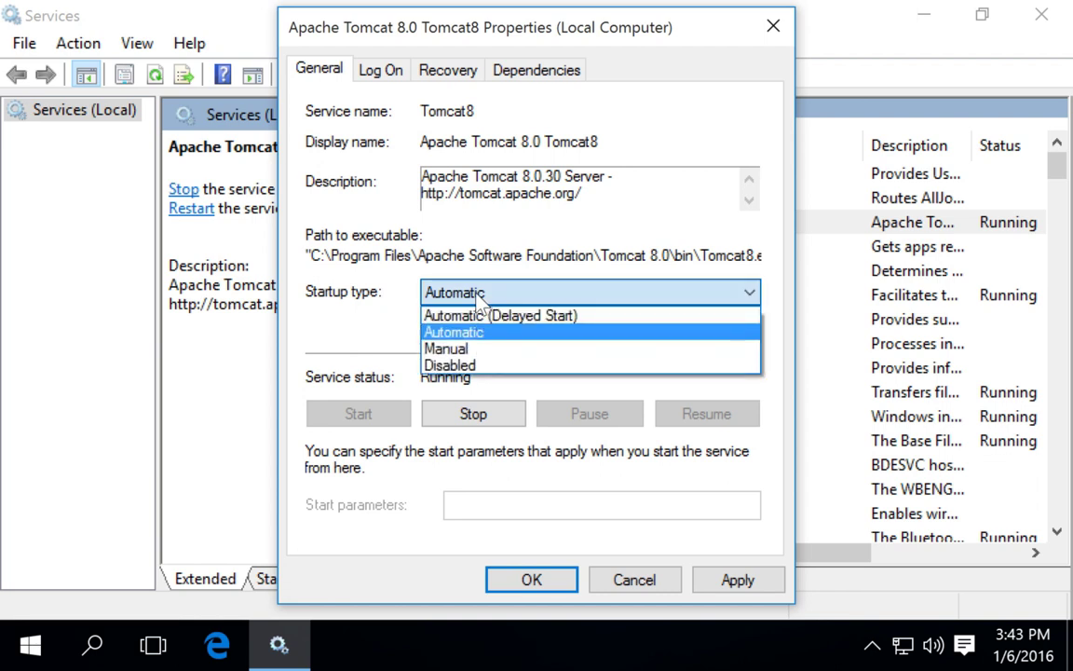
pyautogui.click(473, 316)
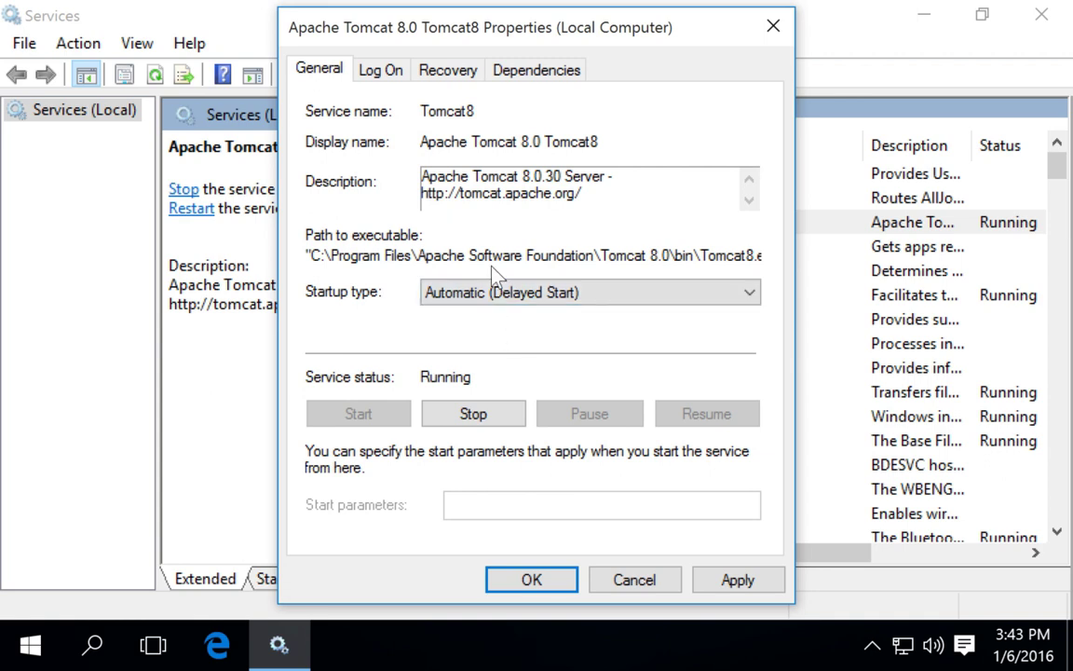
pyautogui.click(491, 298)
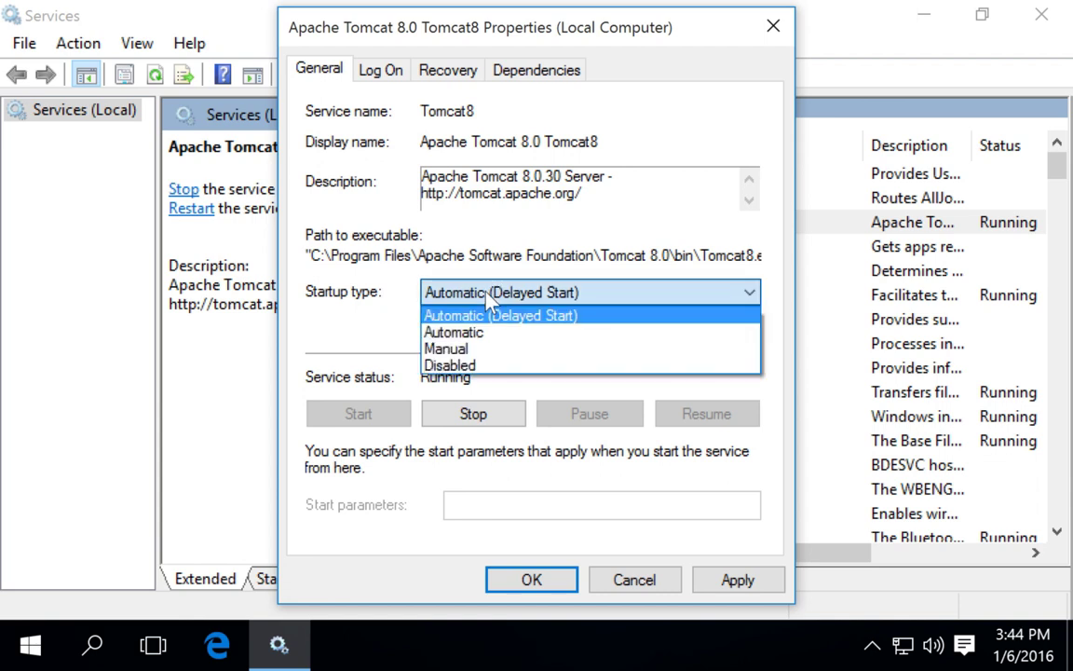
pyautogui.click(485, 332)
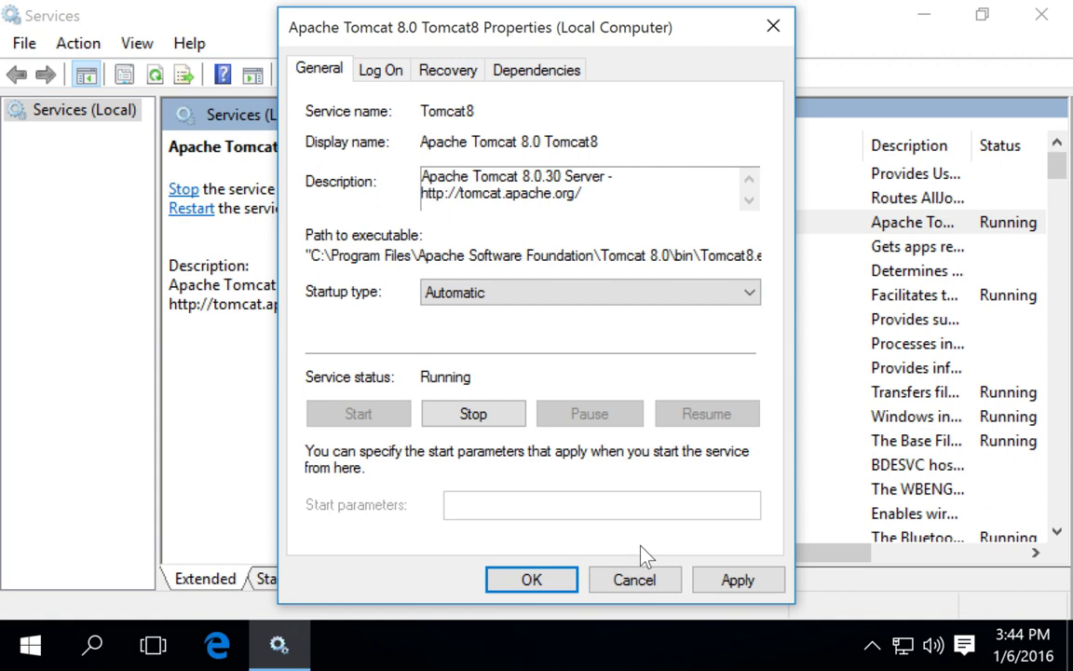
pyautogui.click(725, 582)
pyautogui.click(514, 582)
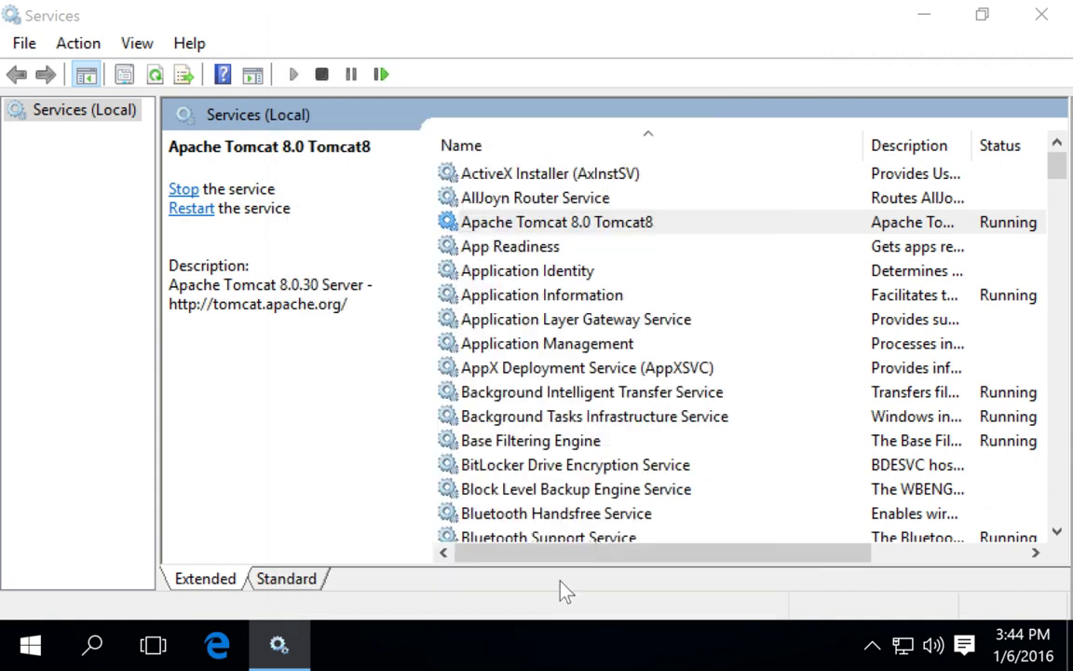